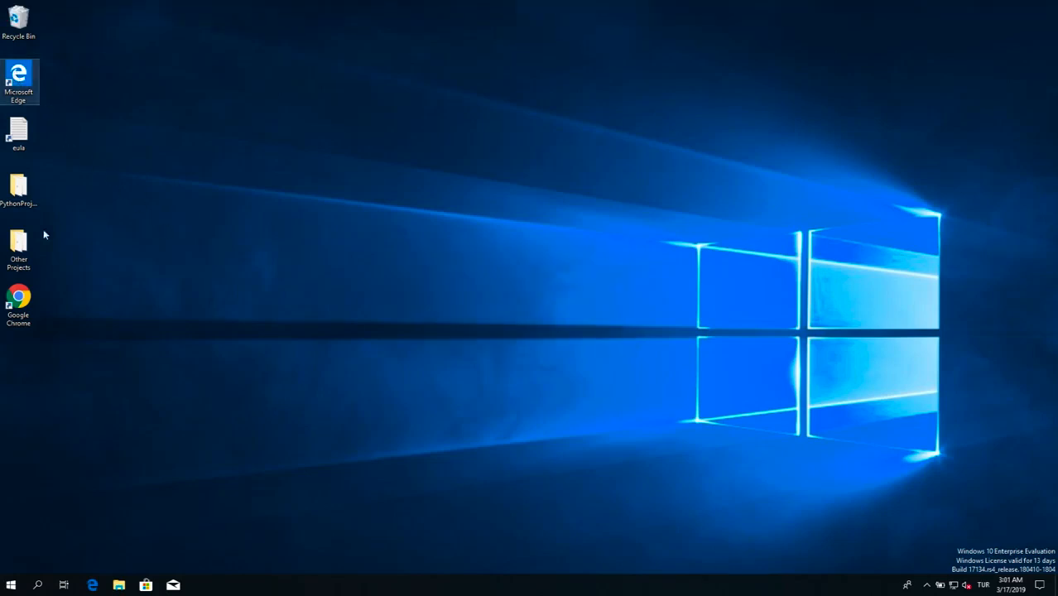
Step: Open the official VirtualBox website in Chrome by searching Google for "virtualbox", and dismiss the page-restore and translation prompts
double_click(23, 302)
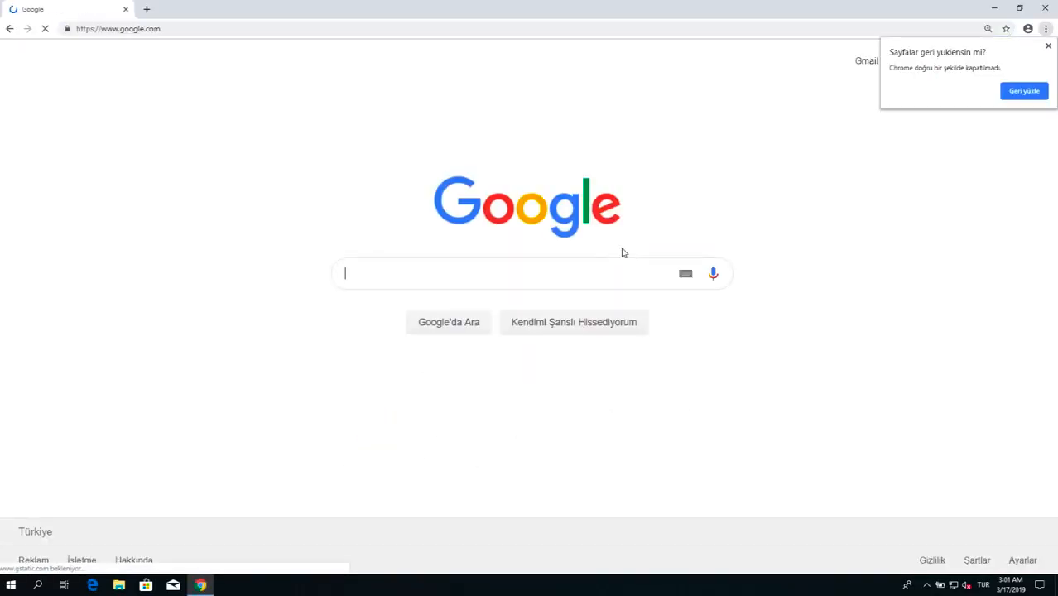
type("virtualbox")
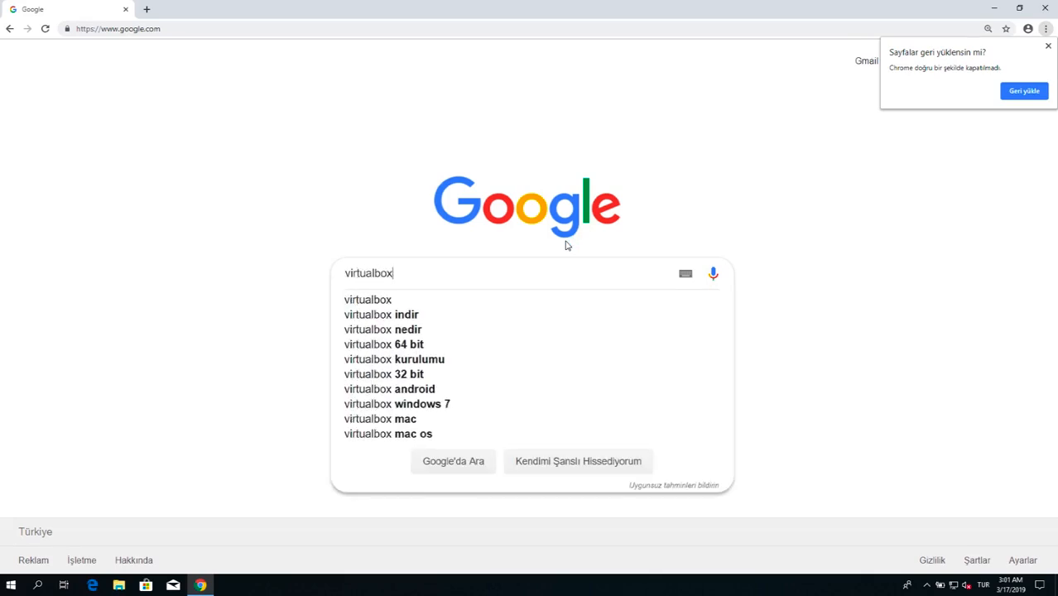
key("Return")
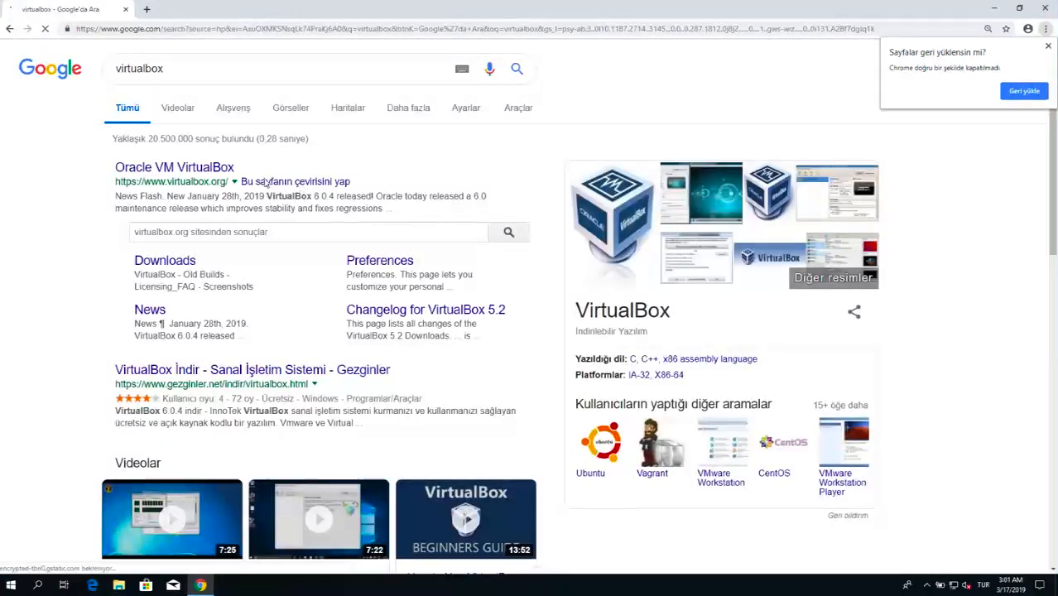
left_click(203, 172)
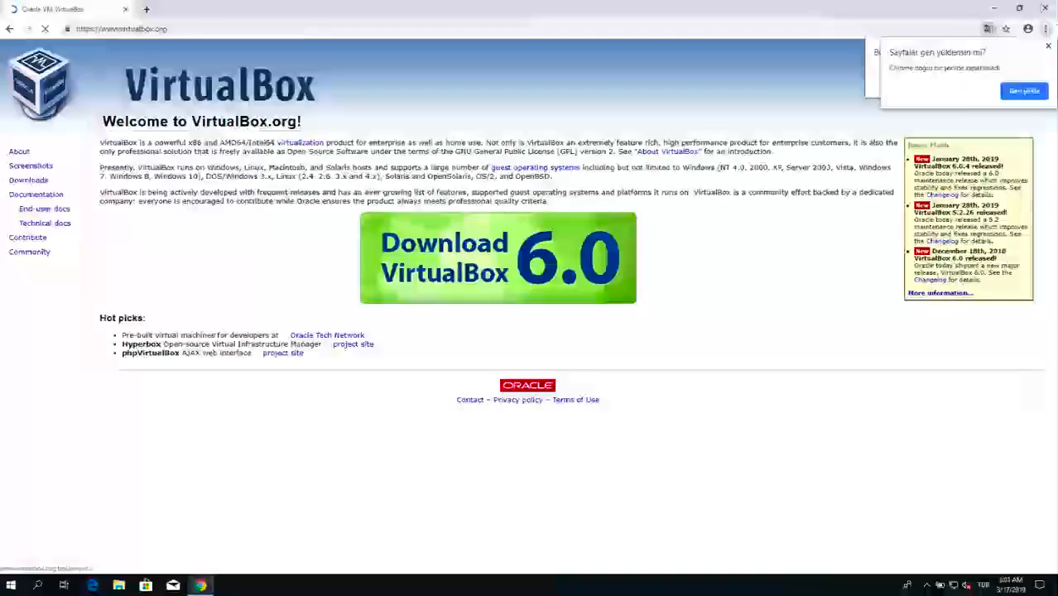
left_click(1048, 49)
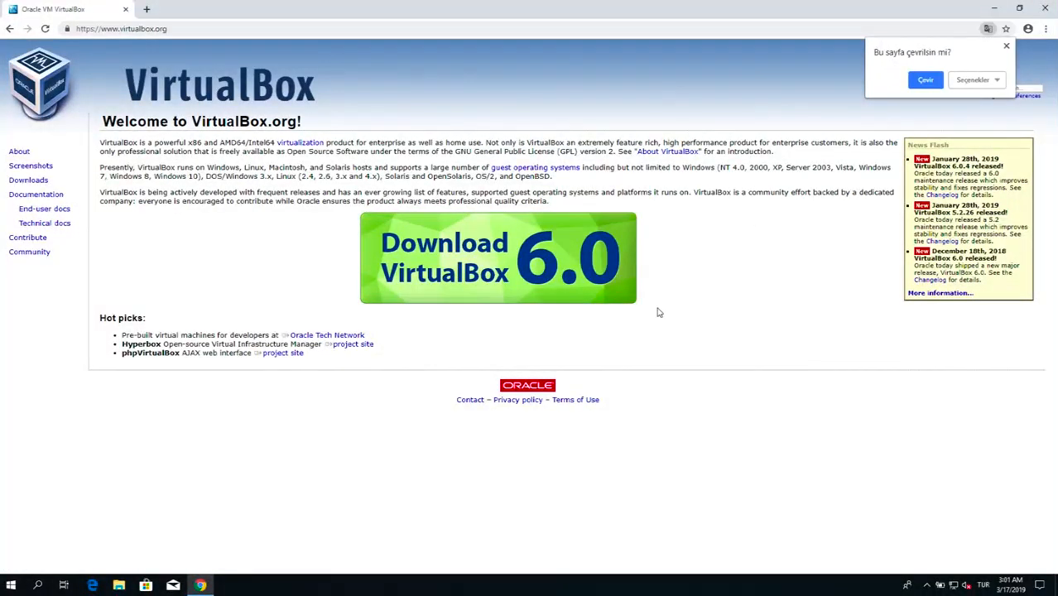
left_click(1006, 46)
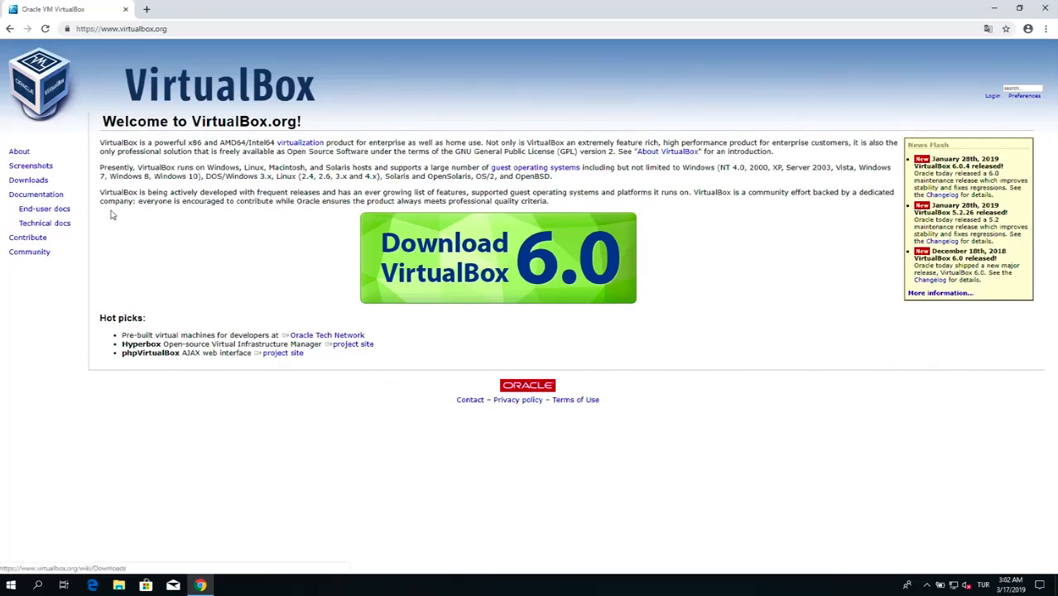
Step: Download the VirtualBox 6.0.4 platform package for Windows hosts from the site's download page and minimize the browser
left_click(37, 182)
left_click(43, 182)
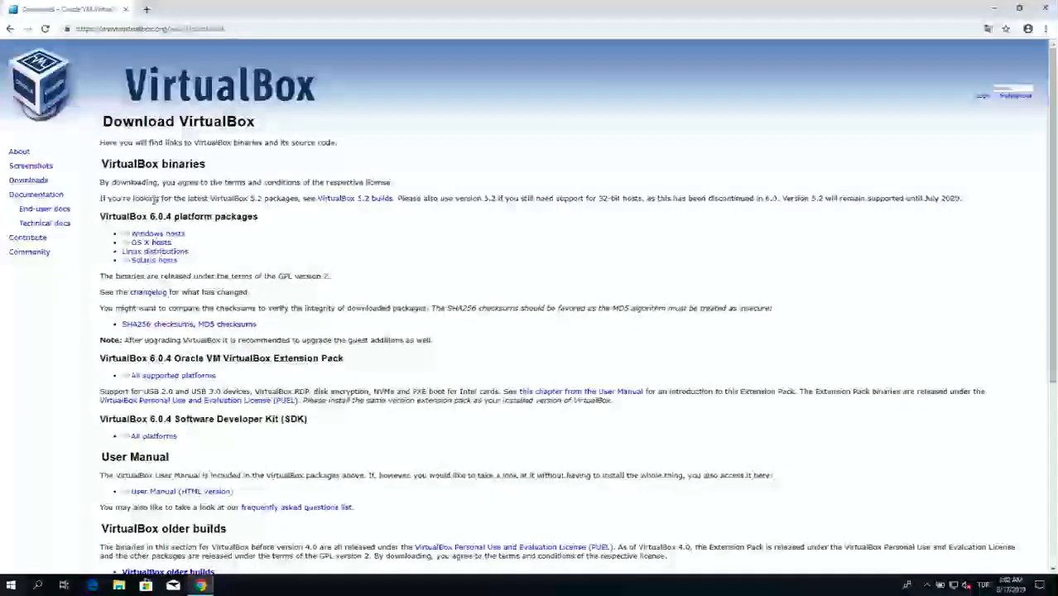
left_click(181, 238)
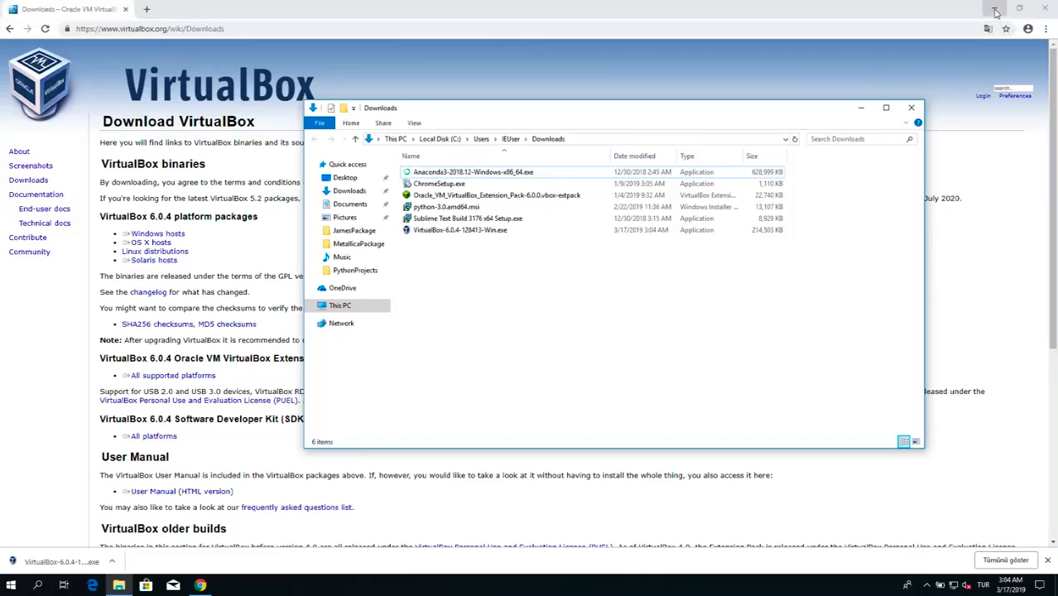
left_click(995, 12)
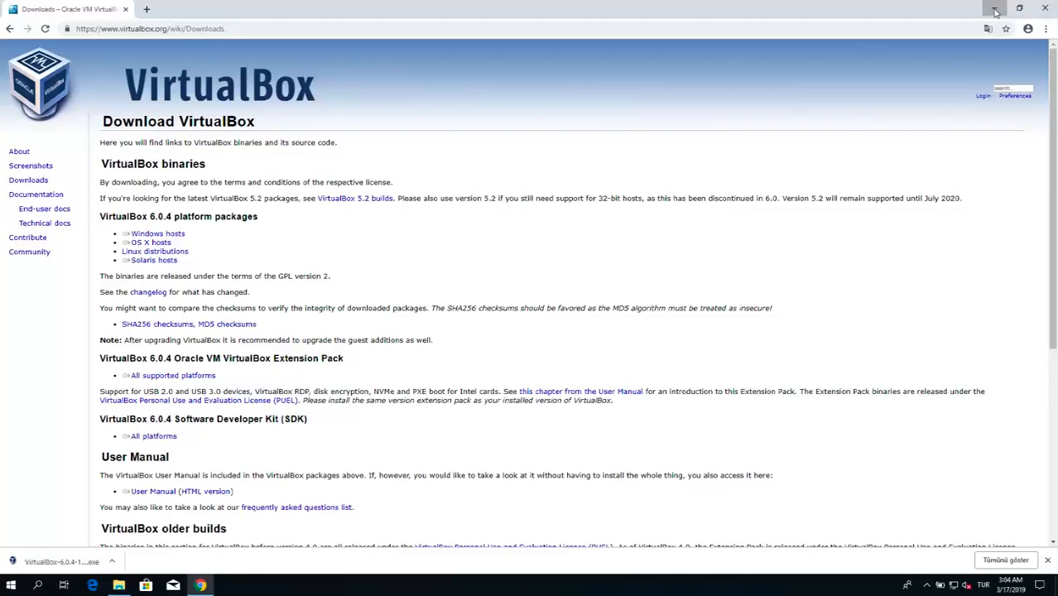
left_click(996, 11)
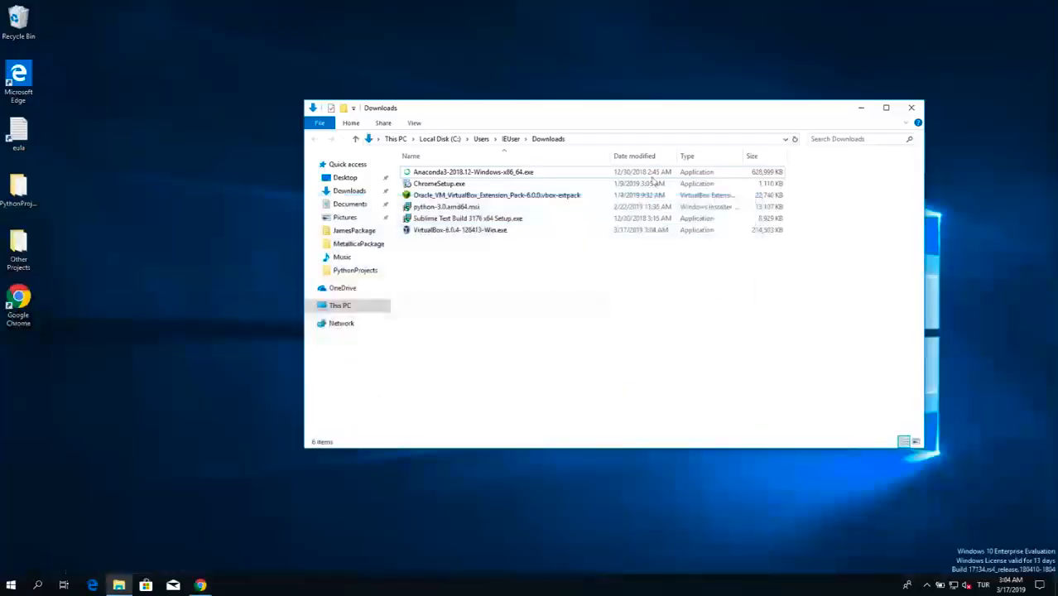
Step: Run VirtualBox-6.0.4-128413-Win.exe and install VirtualBox with the default features and shortcut options, allowing it to change the device
double_click(494, 232)
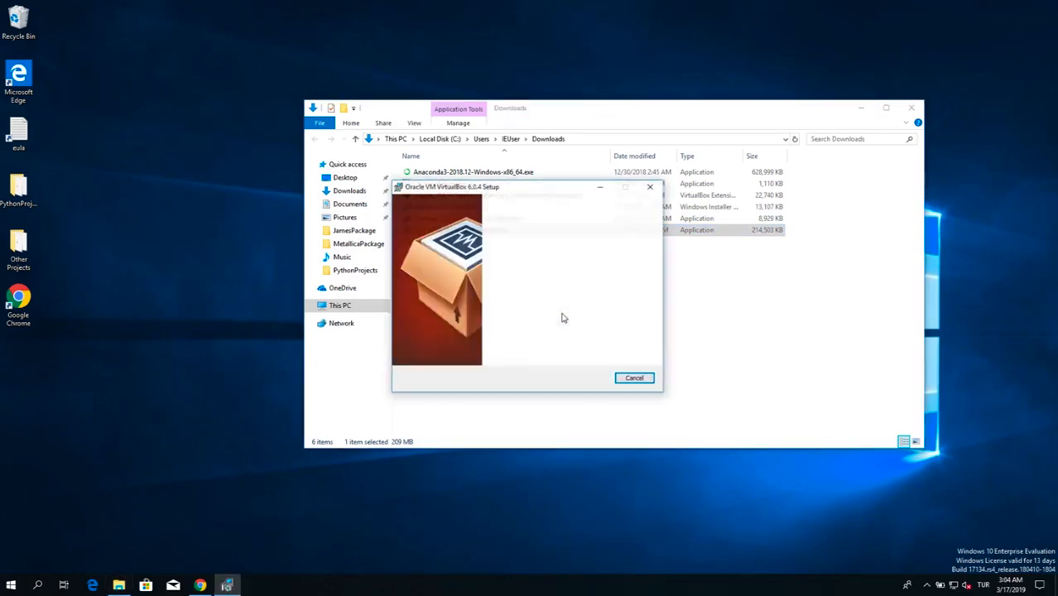
left_click(860, 107)
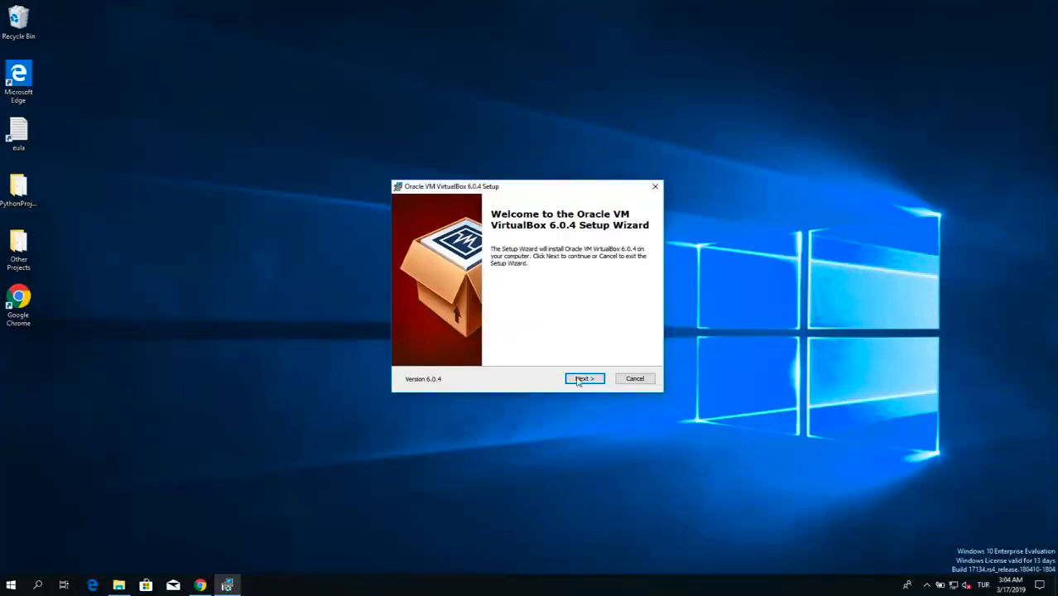
left_click(585, 379)
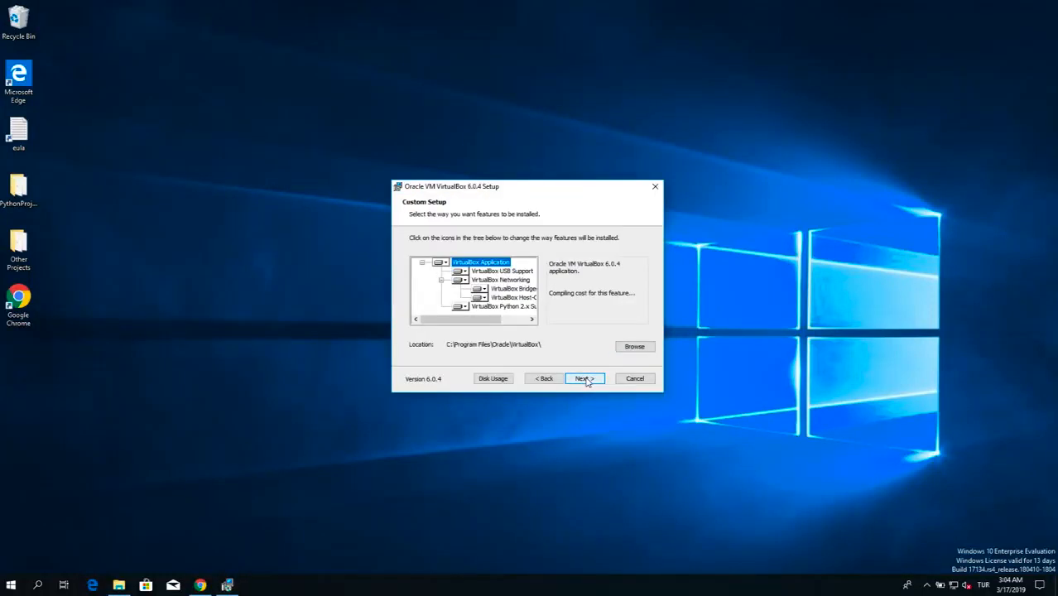
left_click(584, 379)
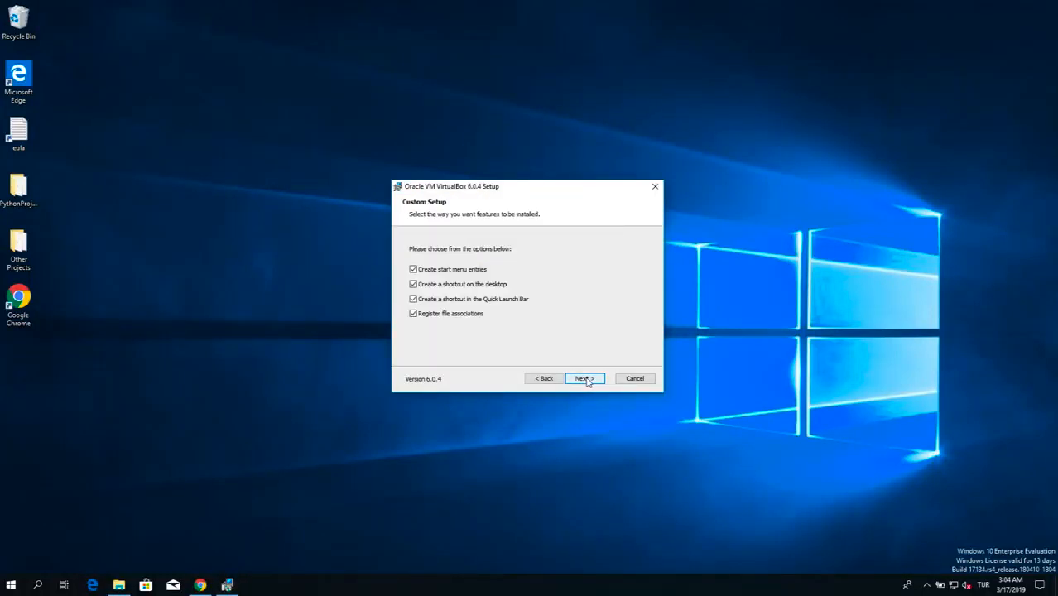
left_click(584, 379)
left_click(585, 379)
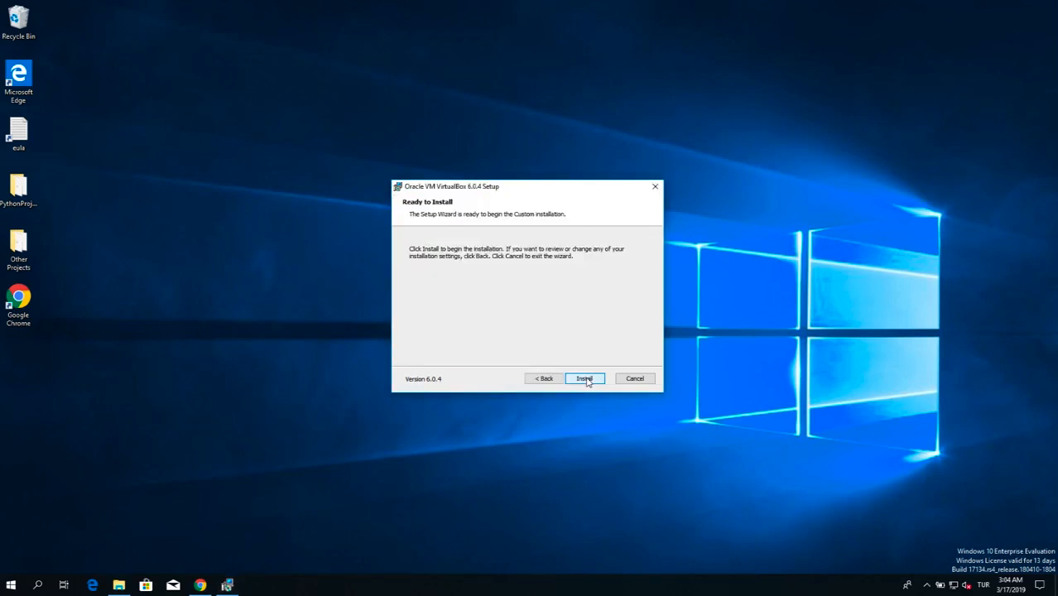
left_click(585, 379)
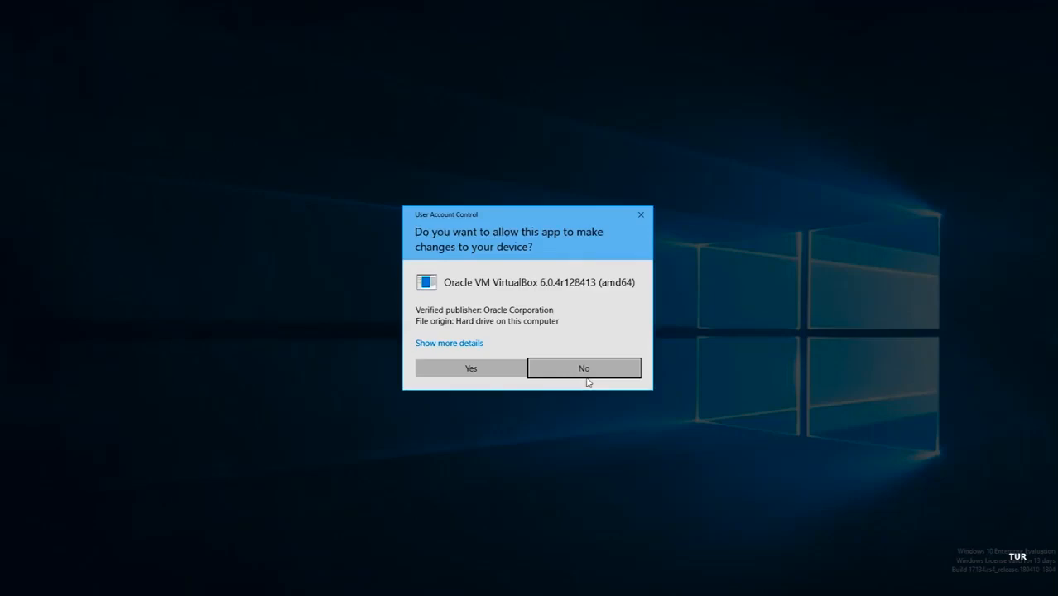
left_click(510, 373)
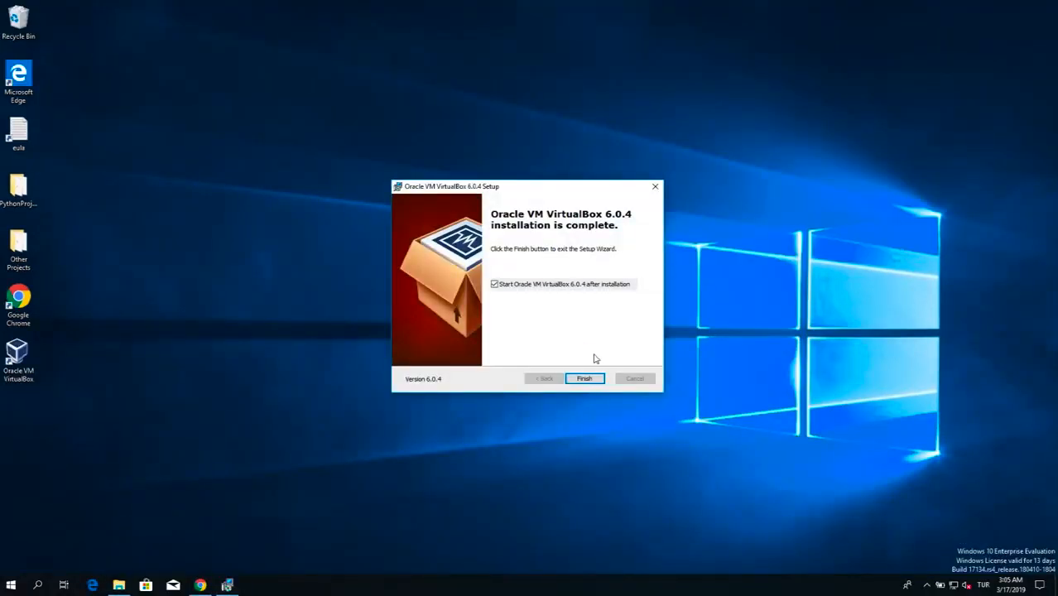
Step: Finish the setup wizard with VirtualBox set to start, and decline the offered Extension Pack download
left_click(598, 381)
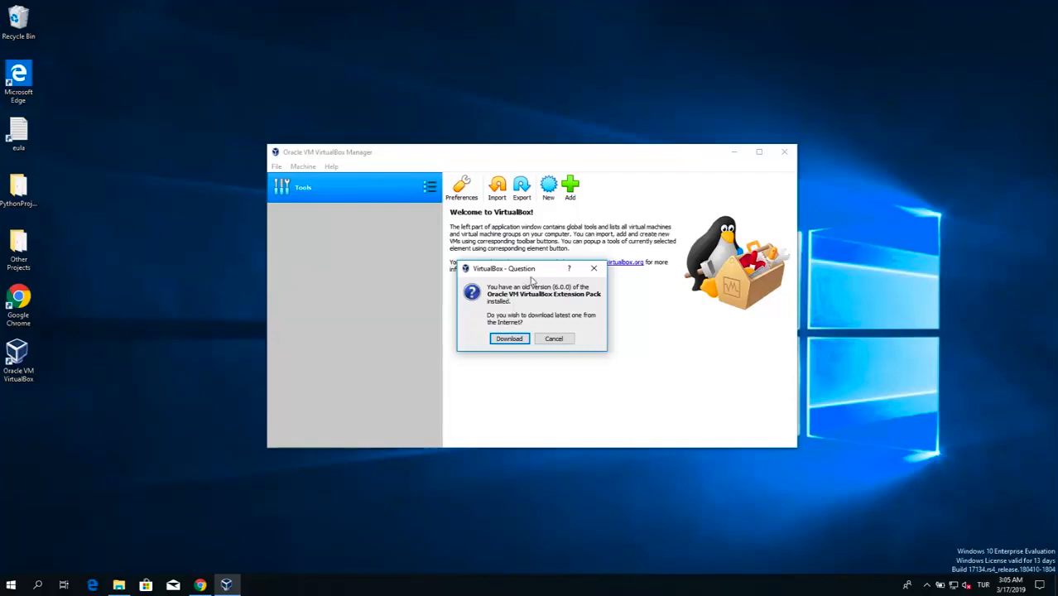
left_click_drag(526, 269, 526, 266)
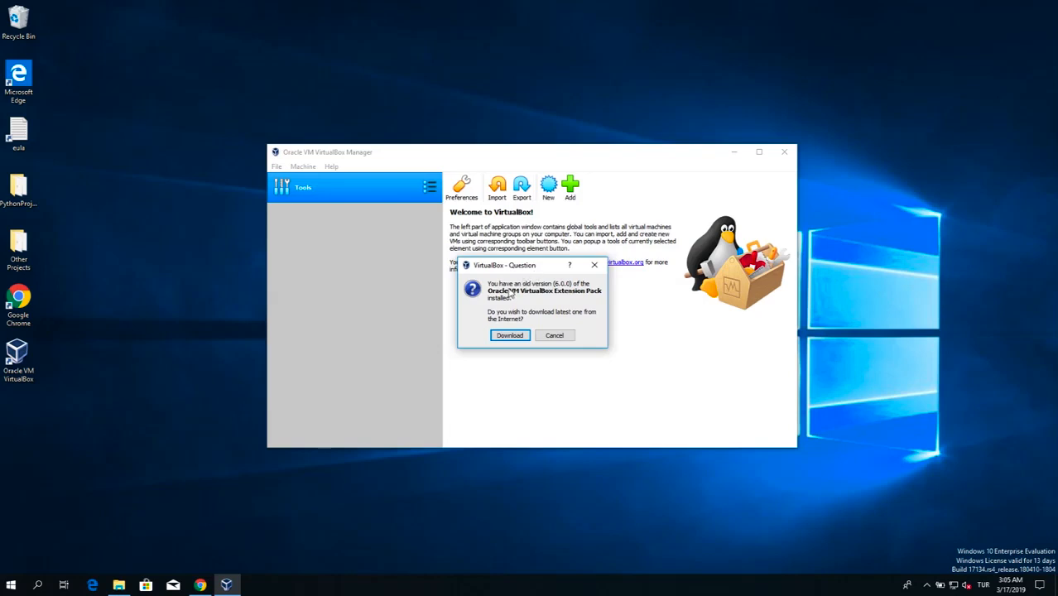
left_click(562, 339)
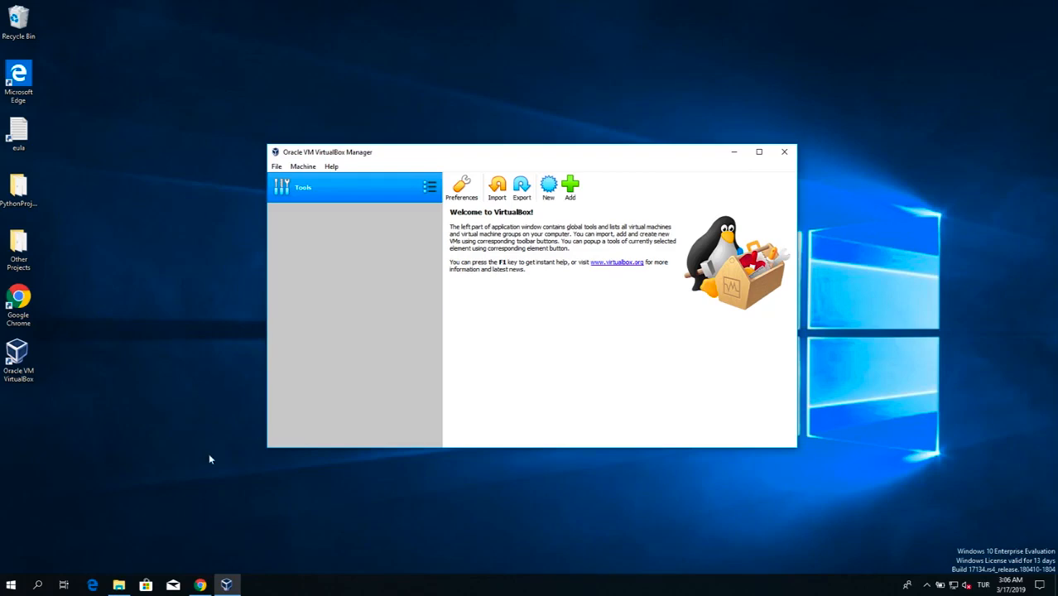
Step: Switch to Chrome, download the VirtualBox 6.0.4 Extension Pack for all supported platforms, and bring up the Downloads folder
left_click(199, 585)
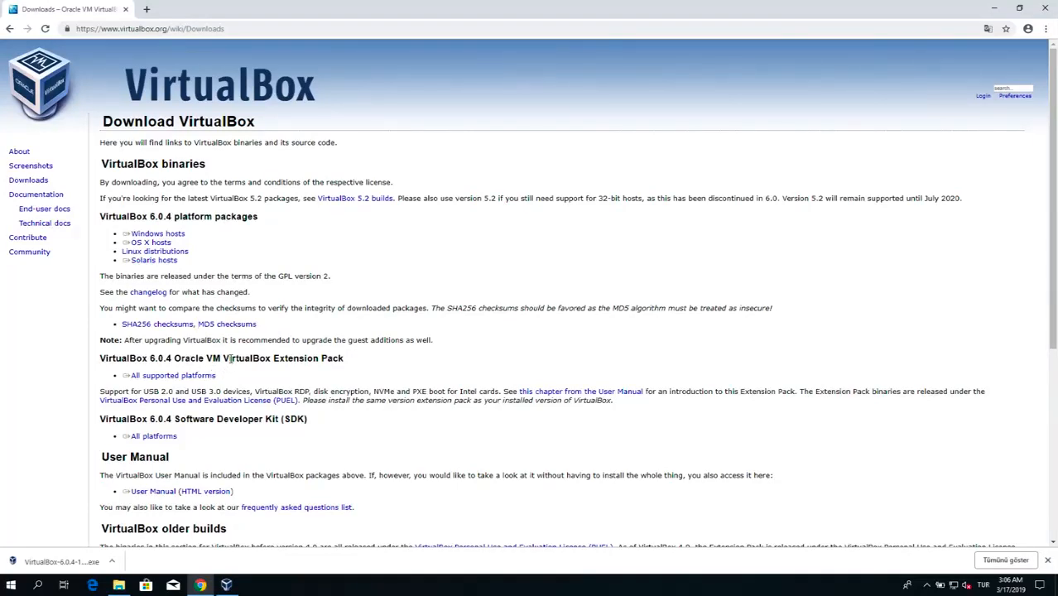
left_click_drag(227, 357, 302, 358)
left_click(303, 358)
left_click(189, 377)
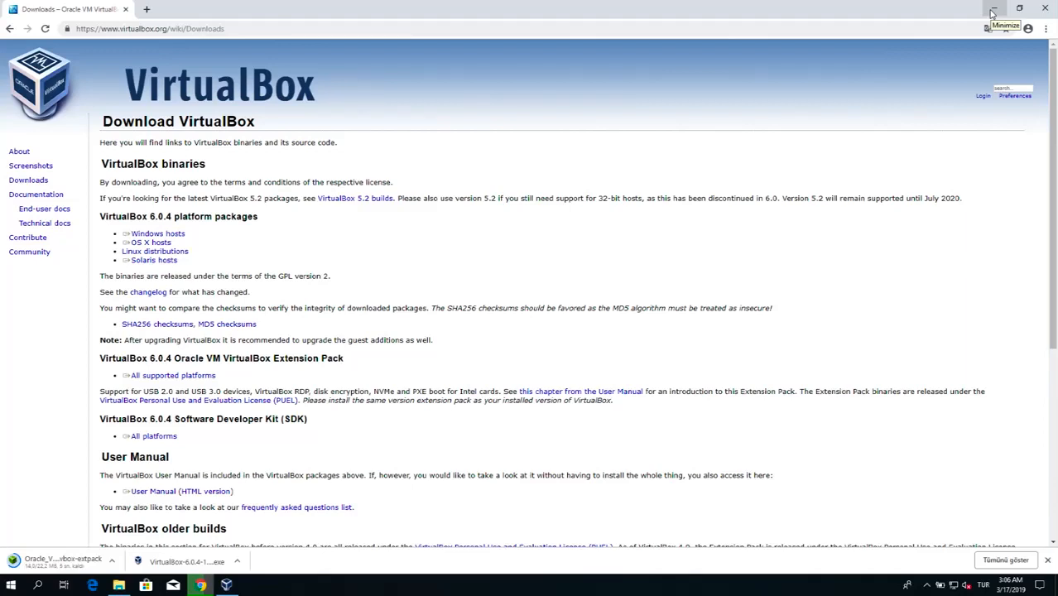
left_click(992, 12)
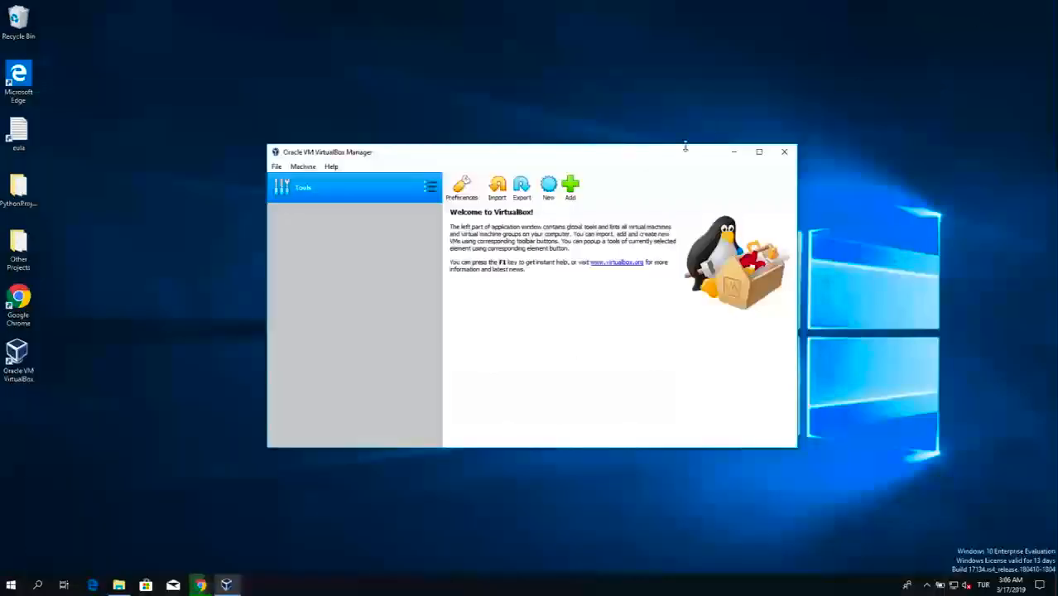
mouse_move(120, 585)
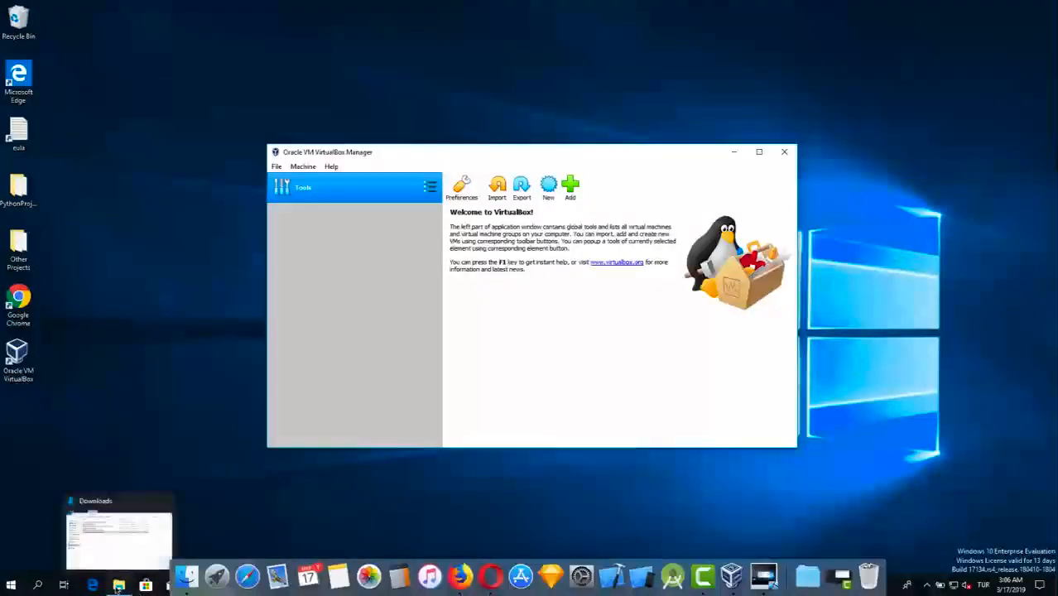
left_click(134, 530)
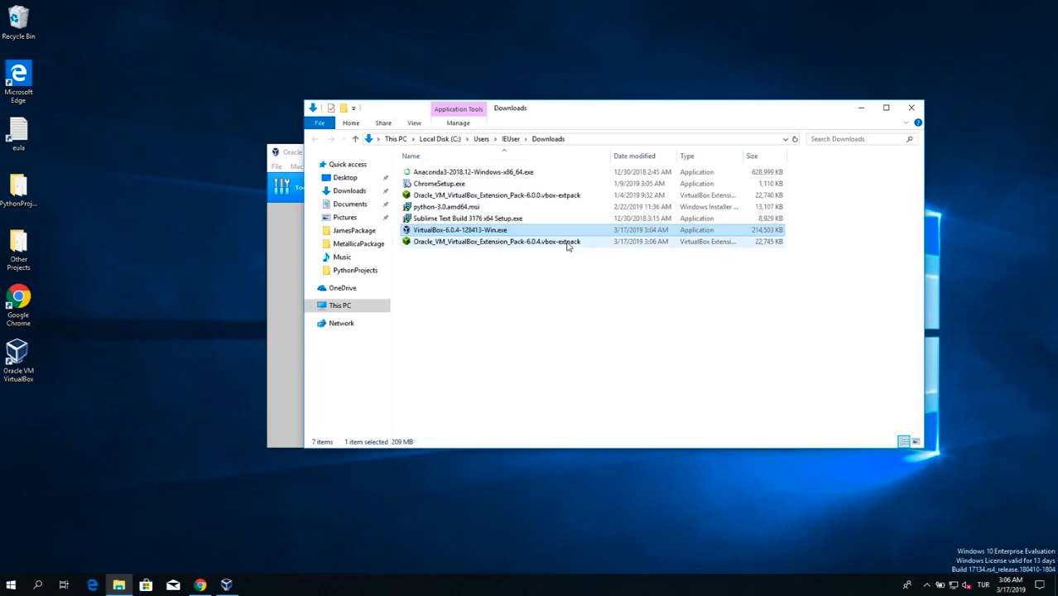
left_click(567, 246)
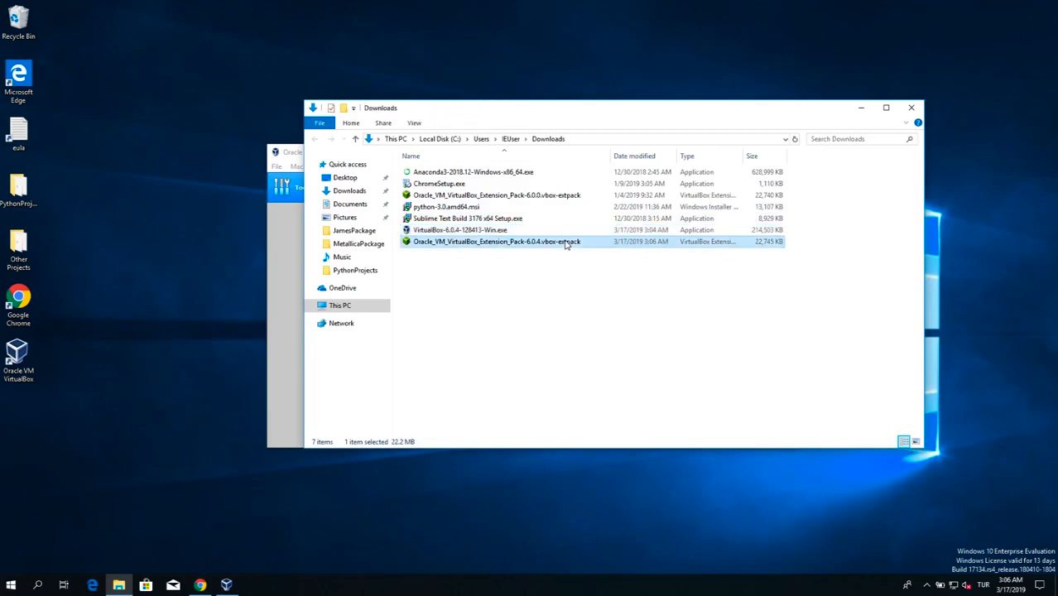
double_click(536, 242)
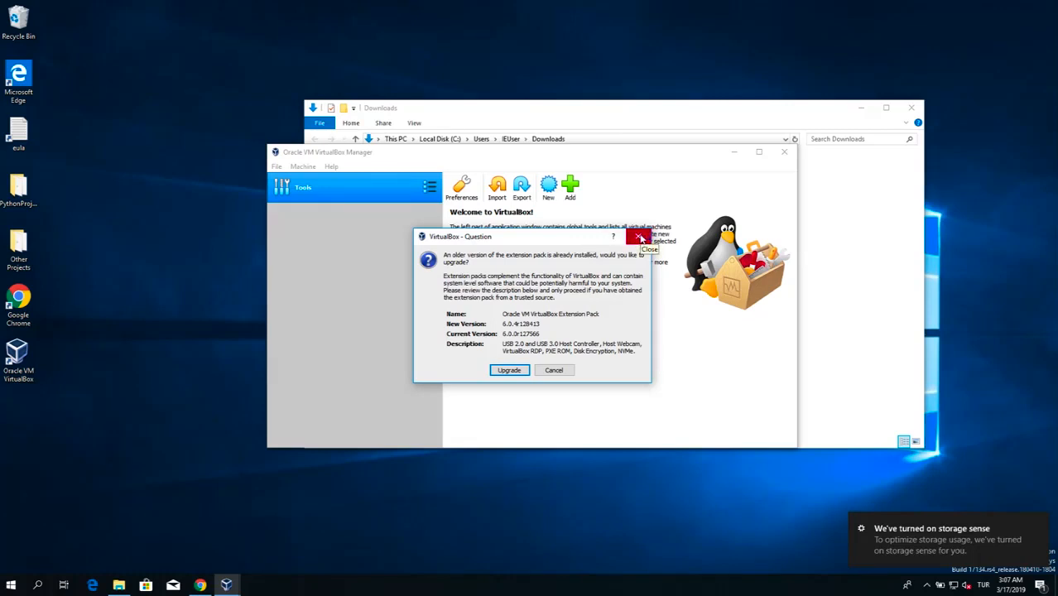
left_click(641, 239)
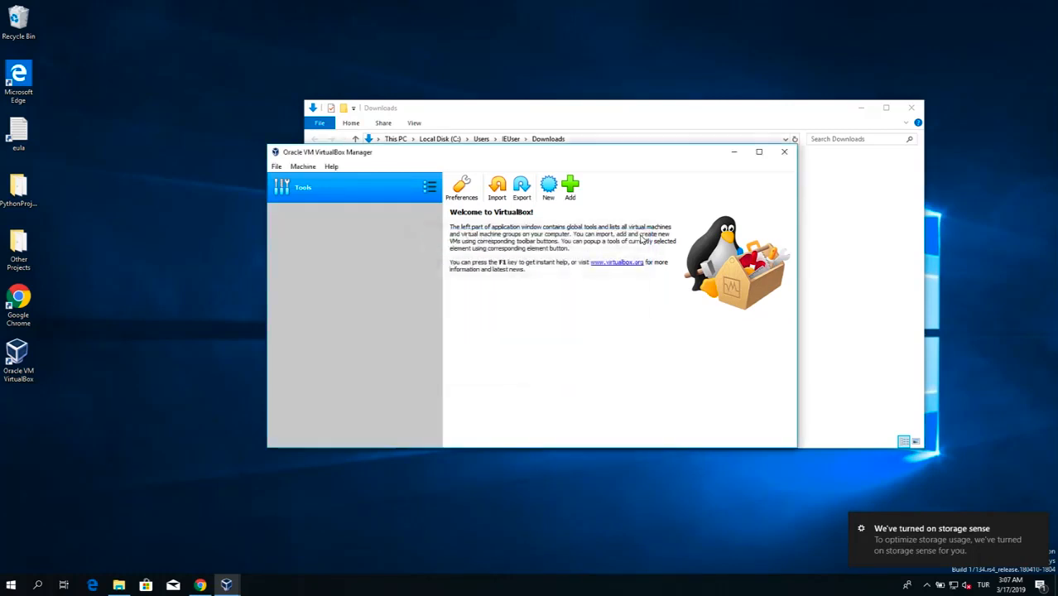
Step: Move Oracle_VM_VirtualBox_Extension_Pack-6.0.4.vbox-extpack from the Downloads folder to the desktop and close the folder window
left_click(725, 111)
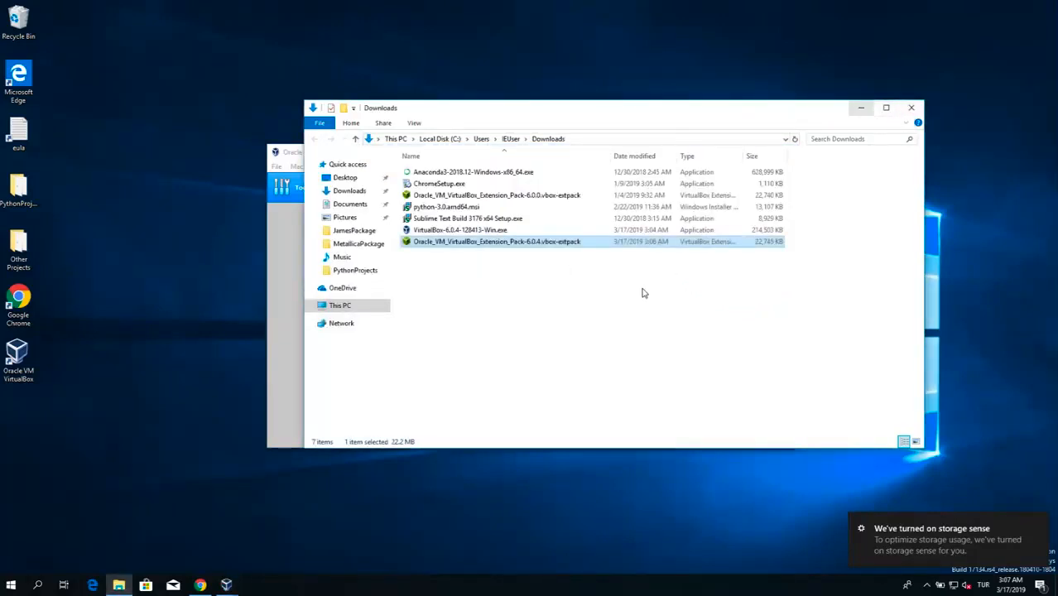
left_click_drag(548, 245, 138, 113)
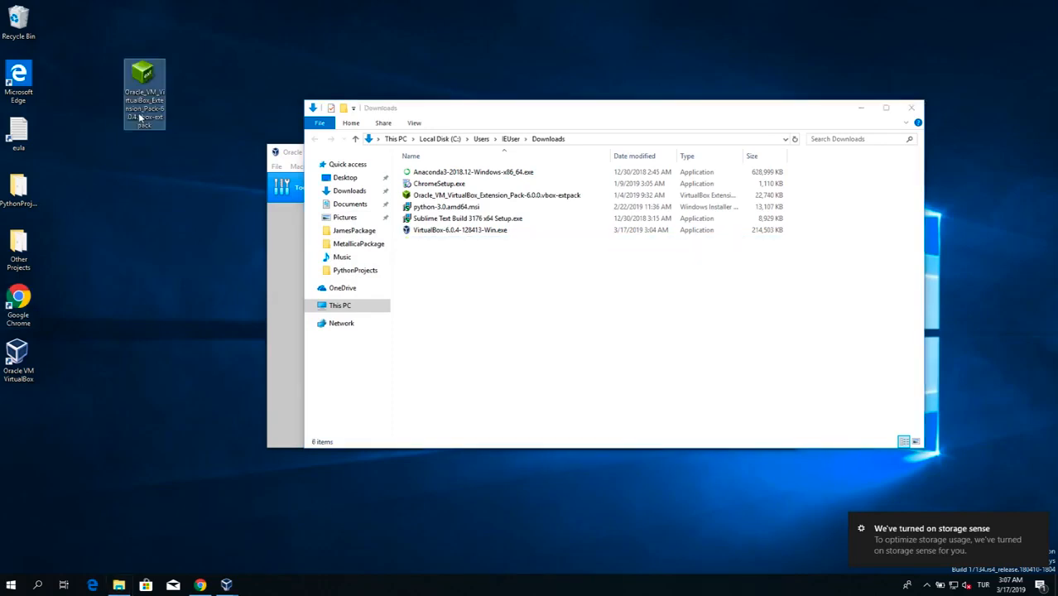
left_click(910, 109)
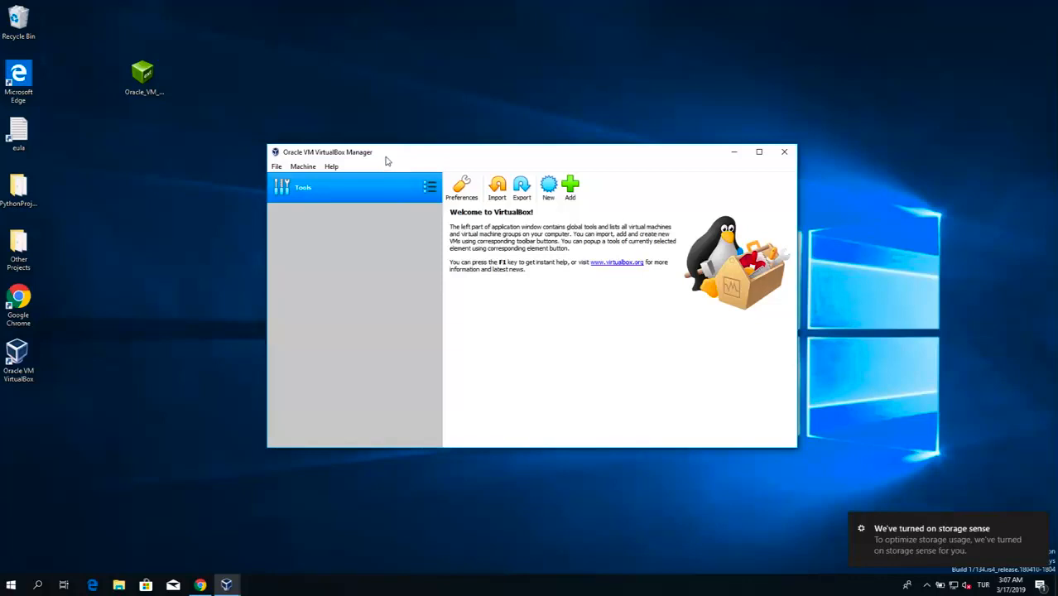
Step: Remove the existing Oracle VM VirtualBox Extension Pack from the extension packages in the preferences, allowing the helper to change the device
left_click(276, 168)
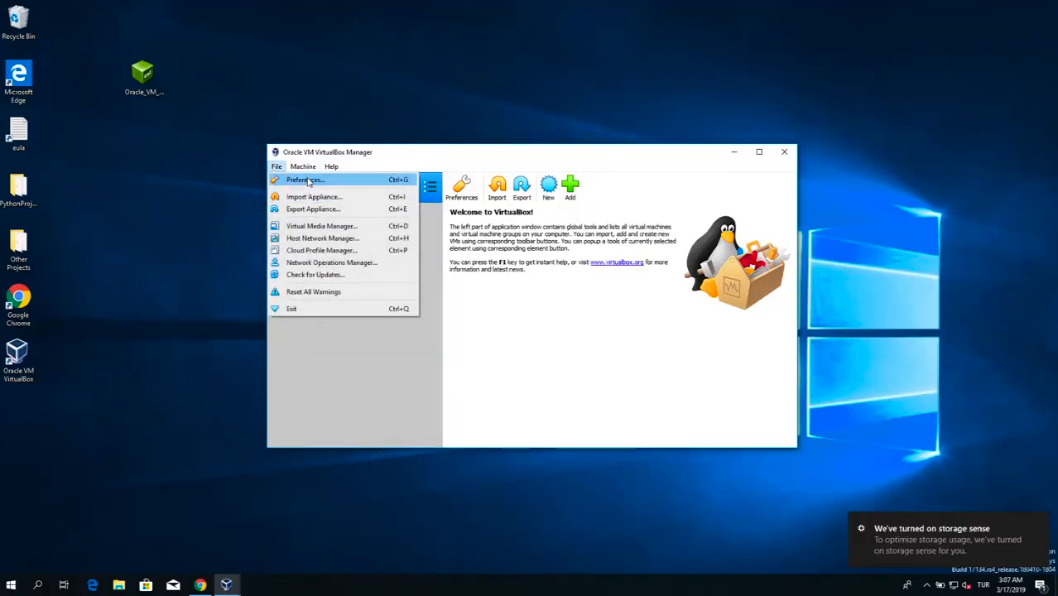
left_click(307, 182)
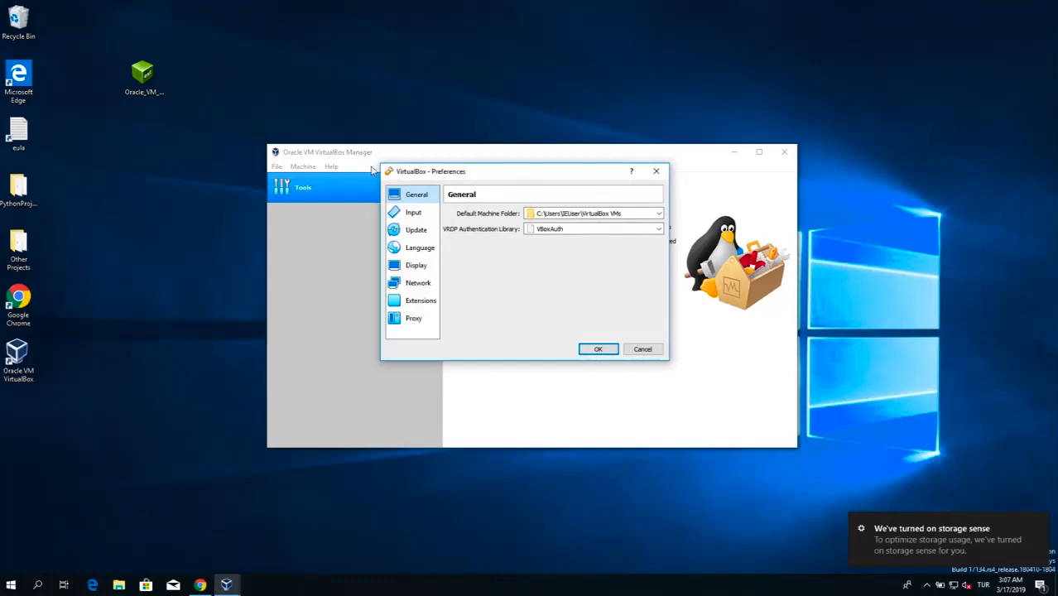
left_click_drag(433, 172, 431, 223)
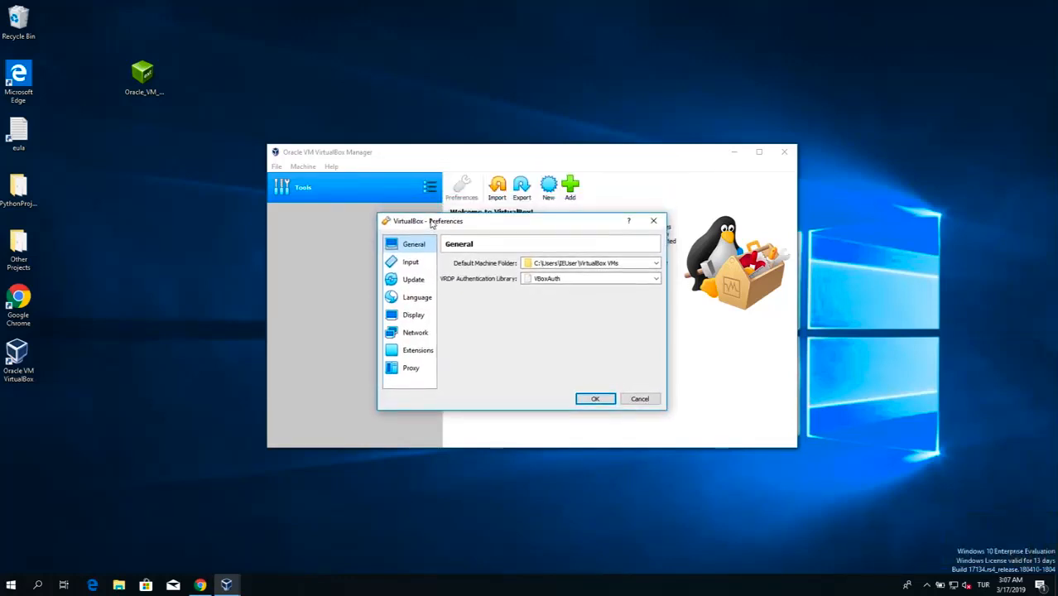
left_click(420, 353)
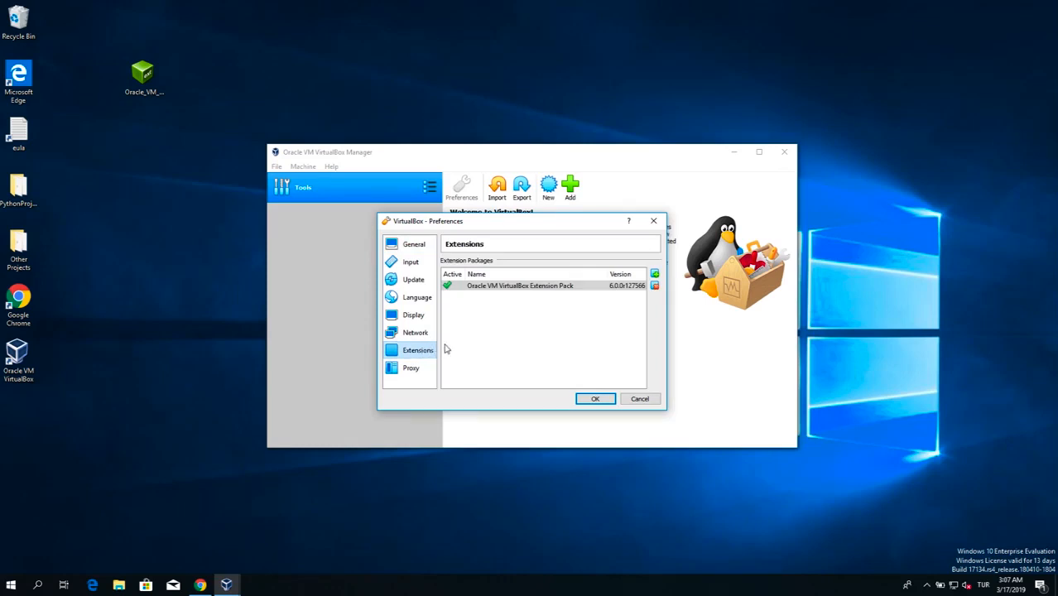
left_click(499, 286)
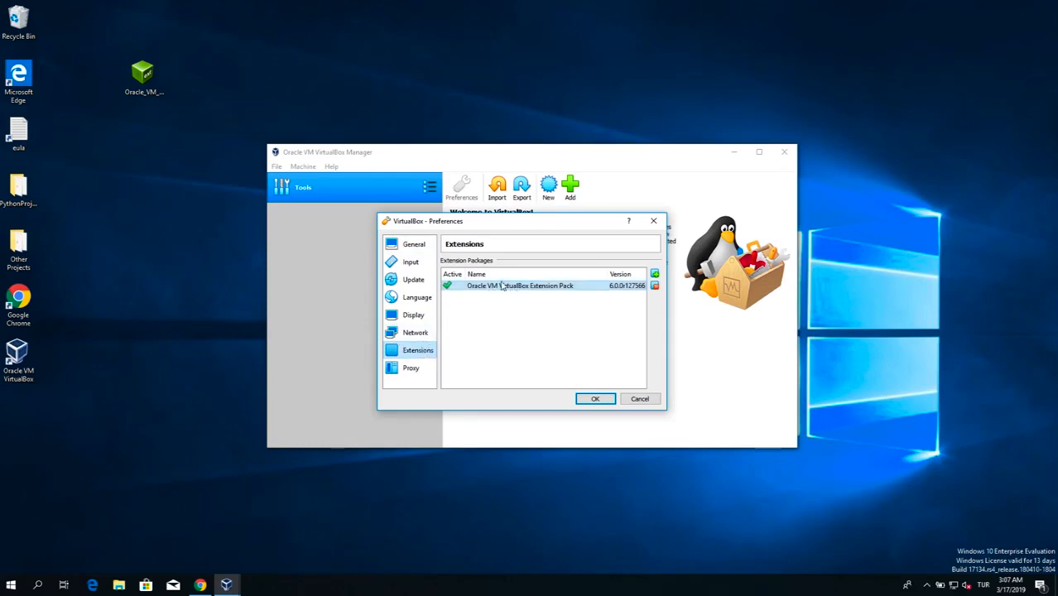
left_click(654, 286)
left_click(499, 350)
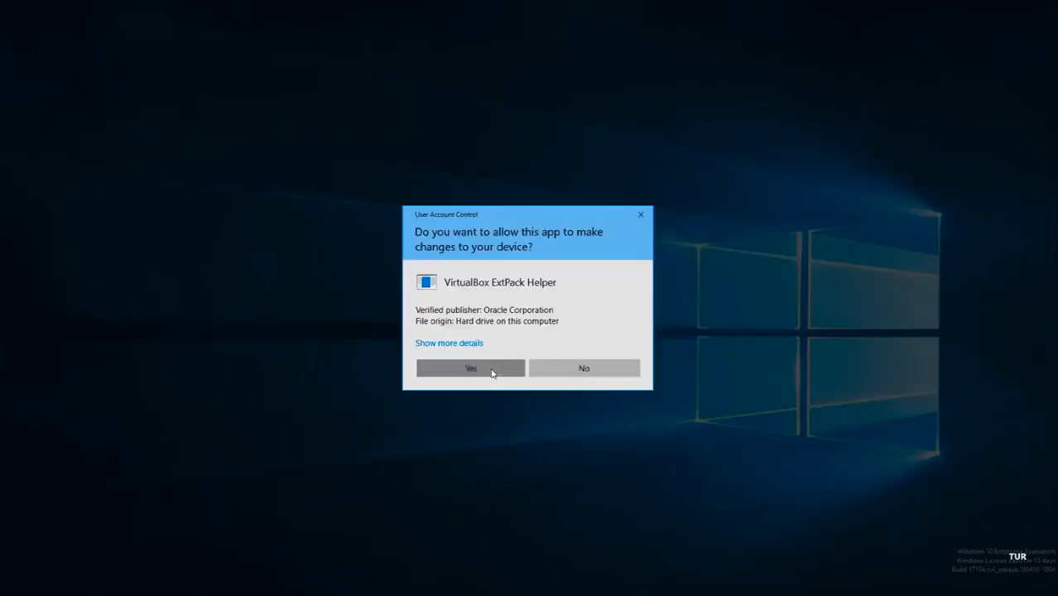
left_click(493, 370)
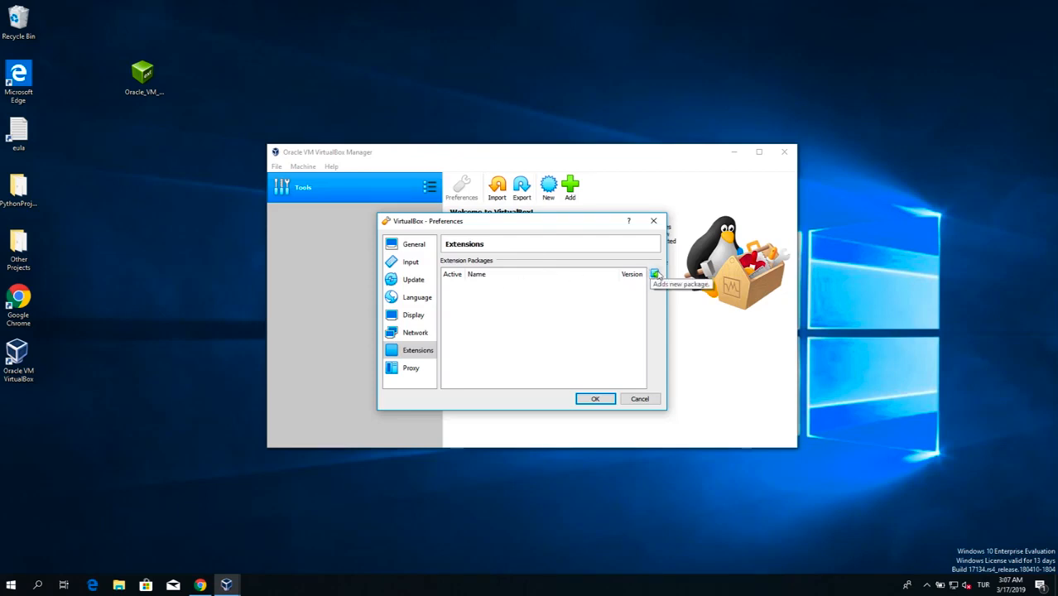
Step: Install the 6.0.4 Extension Pack from its desktop file as a new extension package, accepting the license and device changes, and save the preferences
left_click(654, 274)
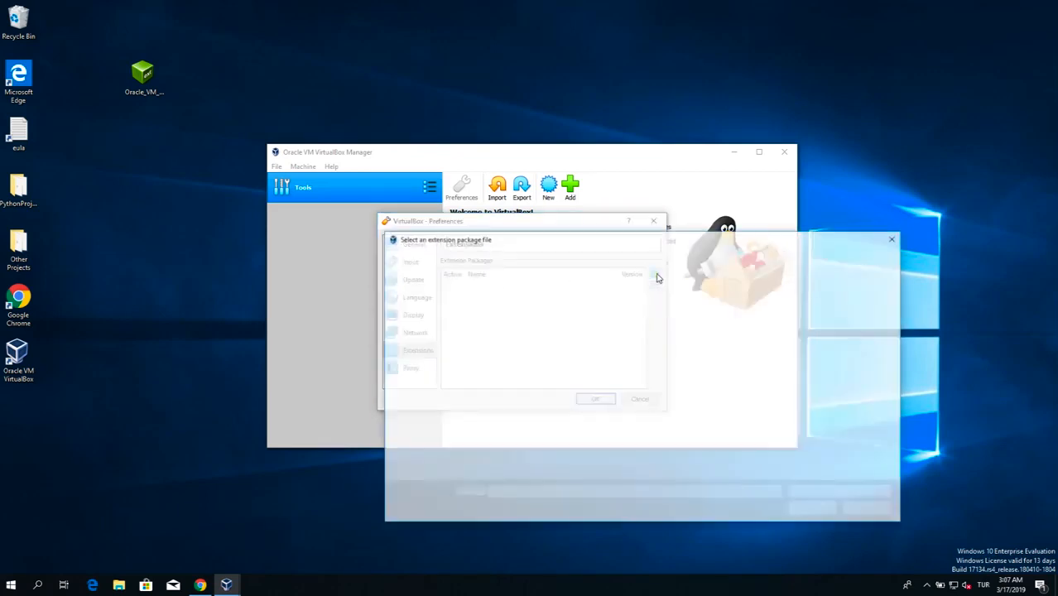
left_click(426, 312)
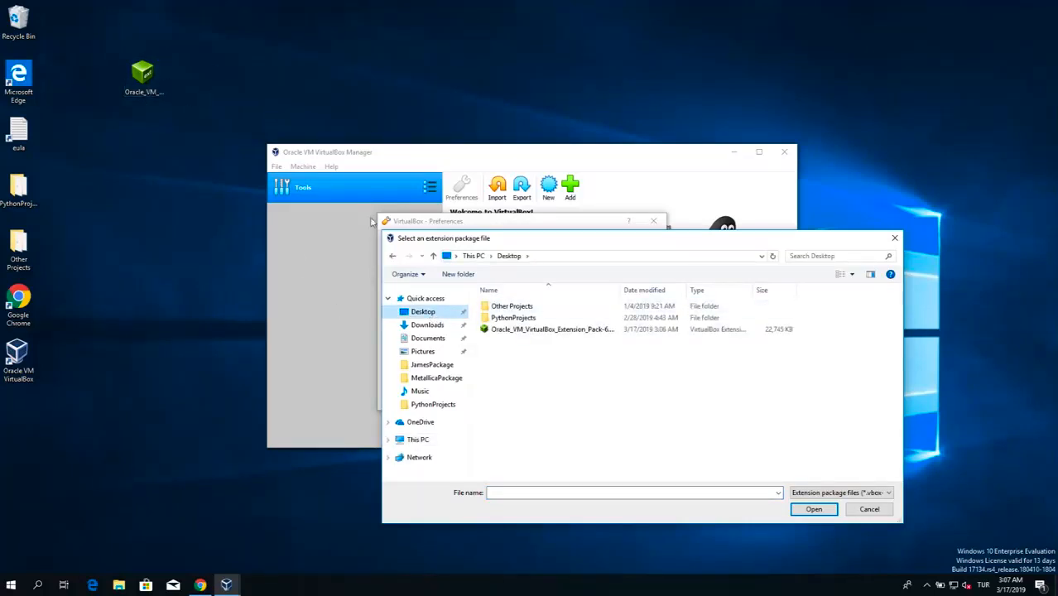
double_click(569, 330)
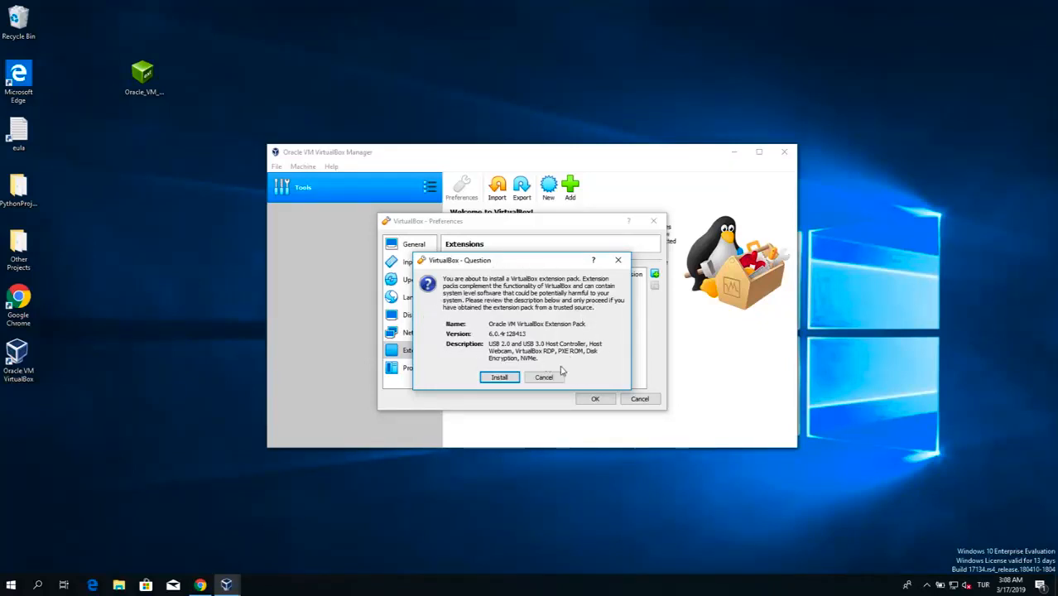
left_click(500, 377)
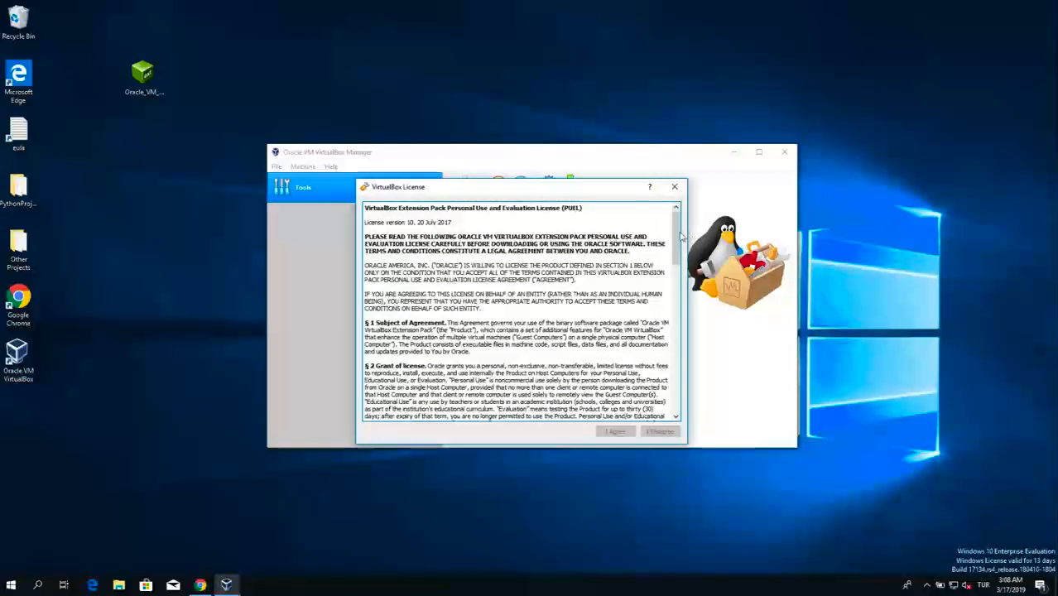
scroll(679, 244, "down", 20)
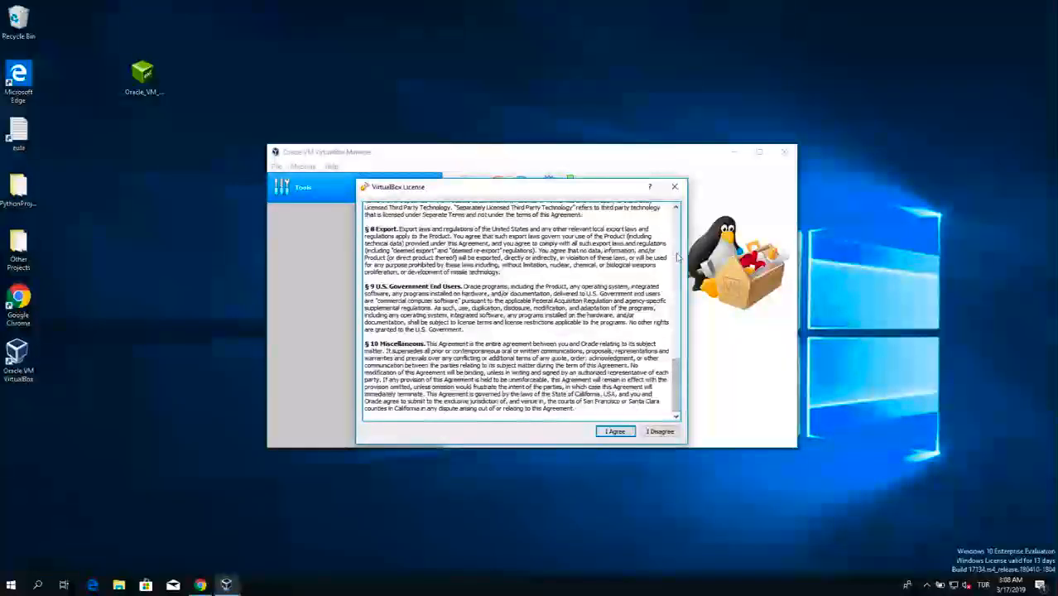
left_click(614, 431)
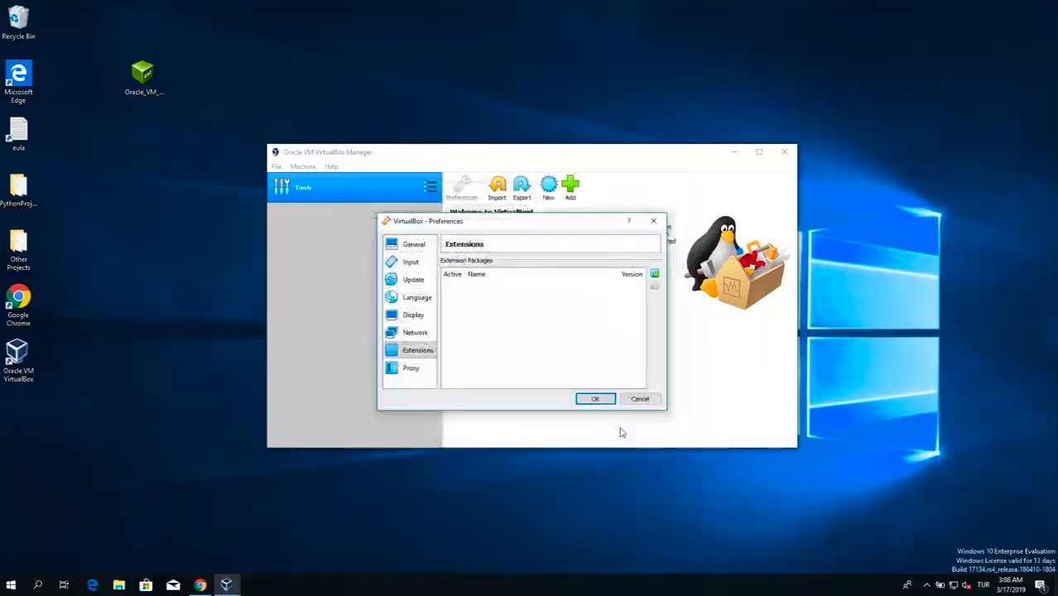
left_click(504, 376)
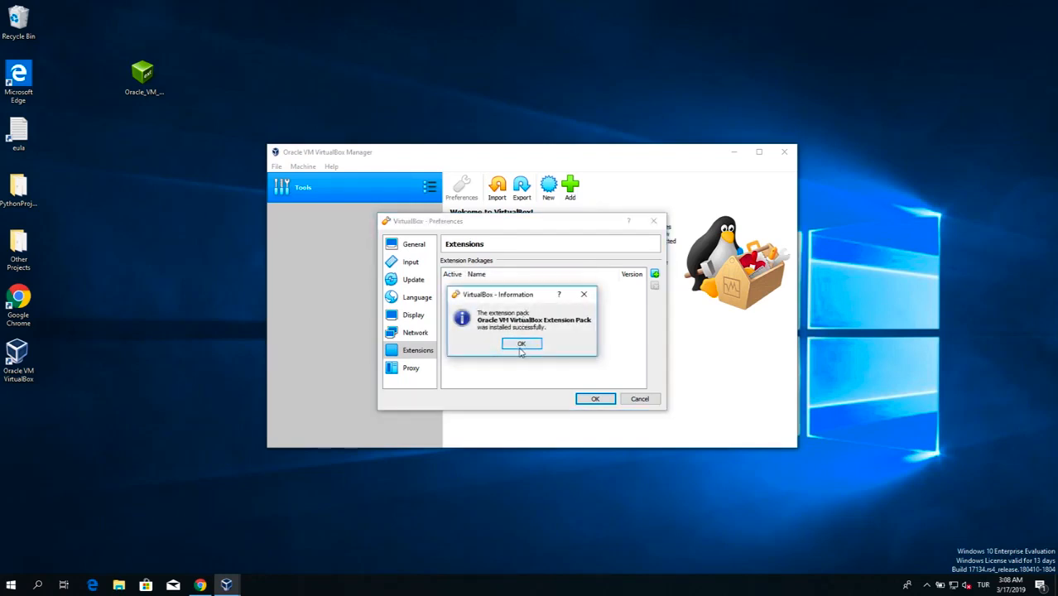
left_click(521, 343)
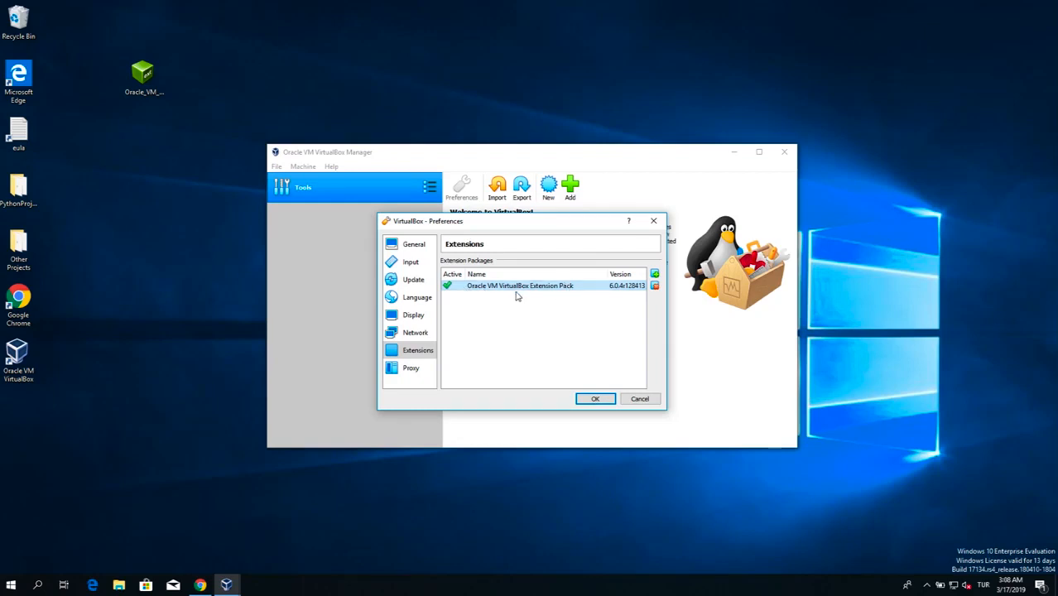
left_click(596, 399)
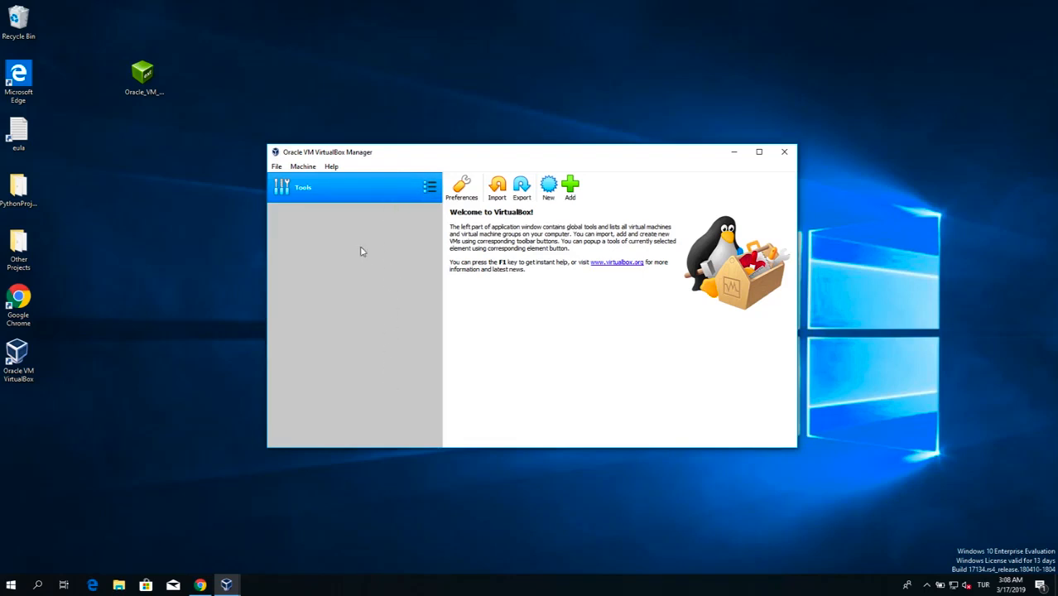
Step: Reopen the VirtualBox preferences and look through the available interface languages
left_click(276, 167)
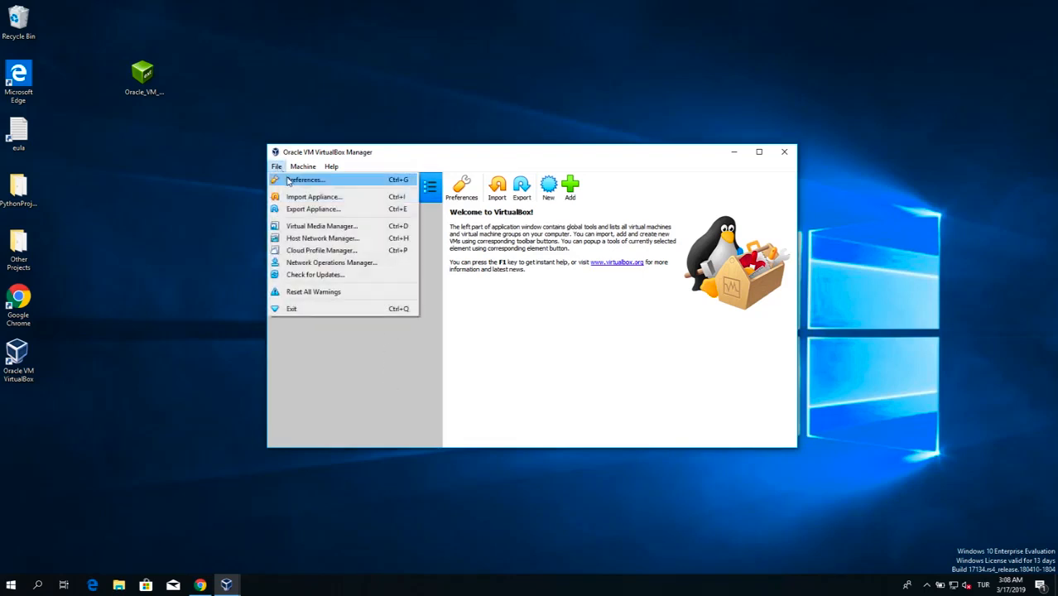
left_click(288, 180)
left_click_drag(484, 172, 465, 208)
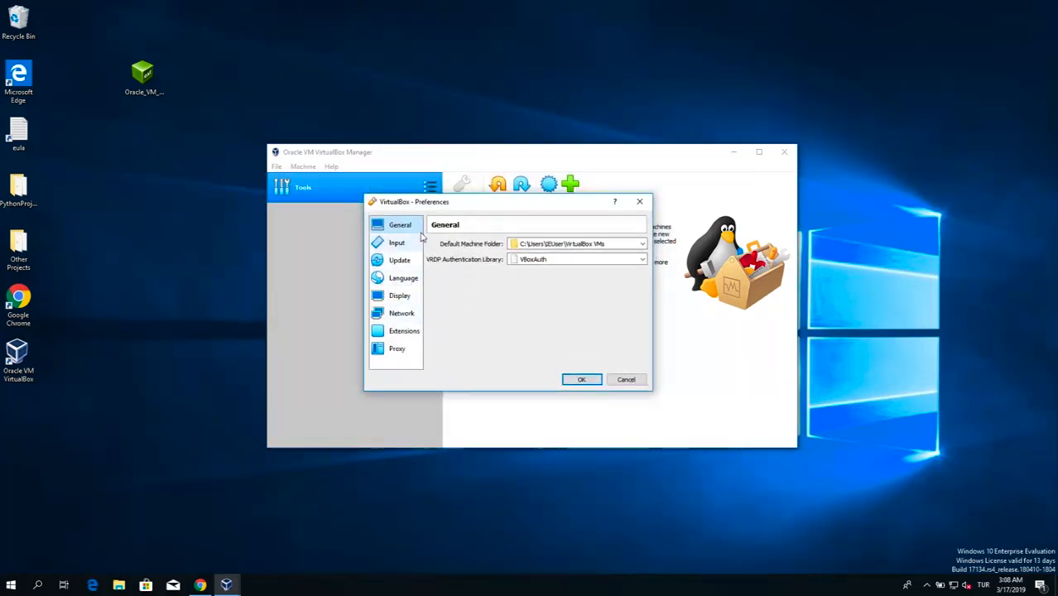
left_click(404, 280)
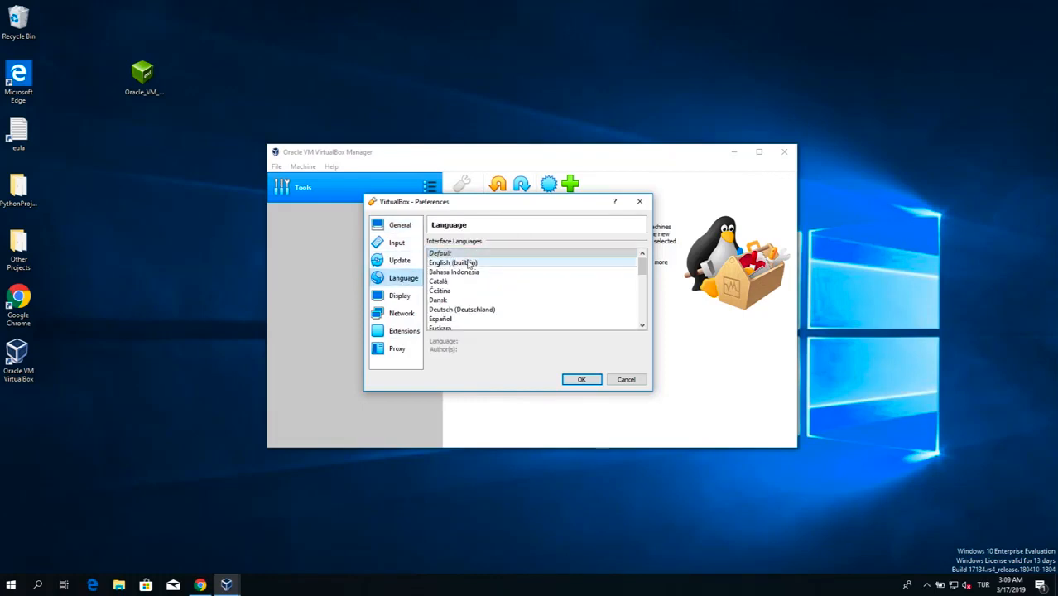
scroll(498, 299, "down", 10)
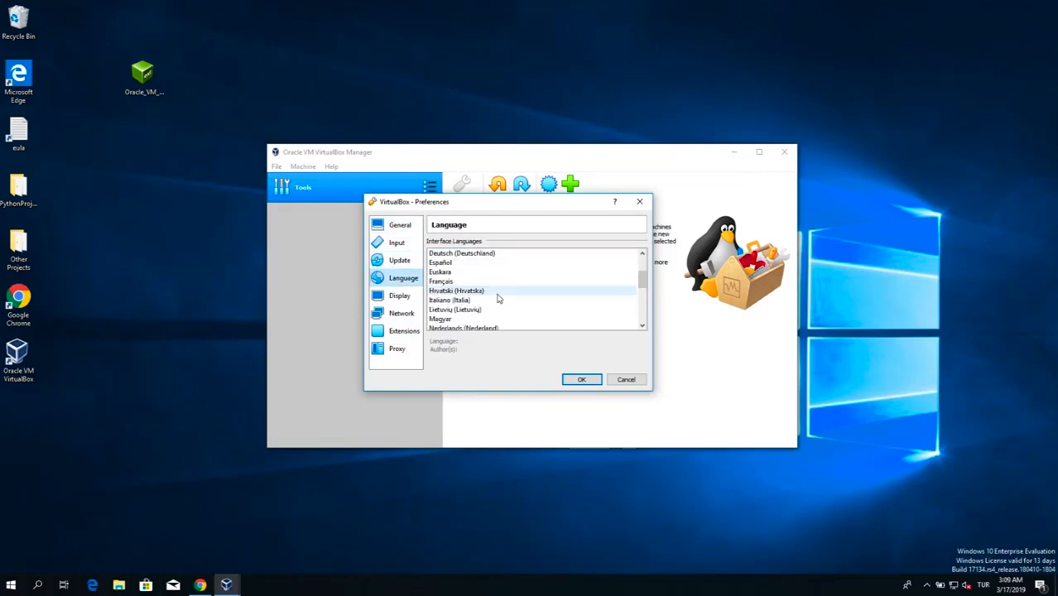
scroll(498, 298, "up", 10)
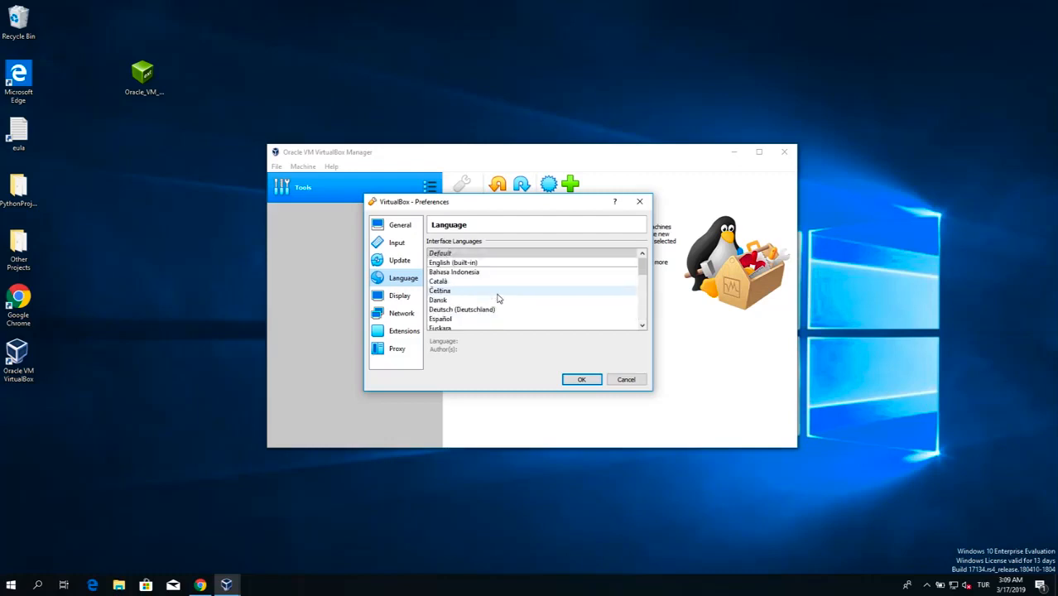
Step: Remove the existing NAT network NatNetwork from the network preferences and confirm its removal
left_click(403, 314)
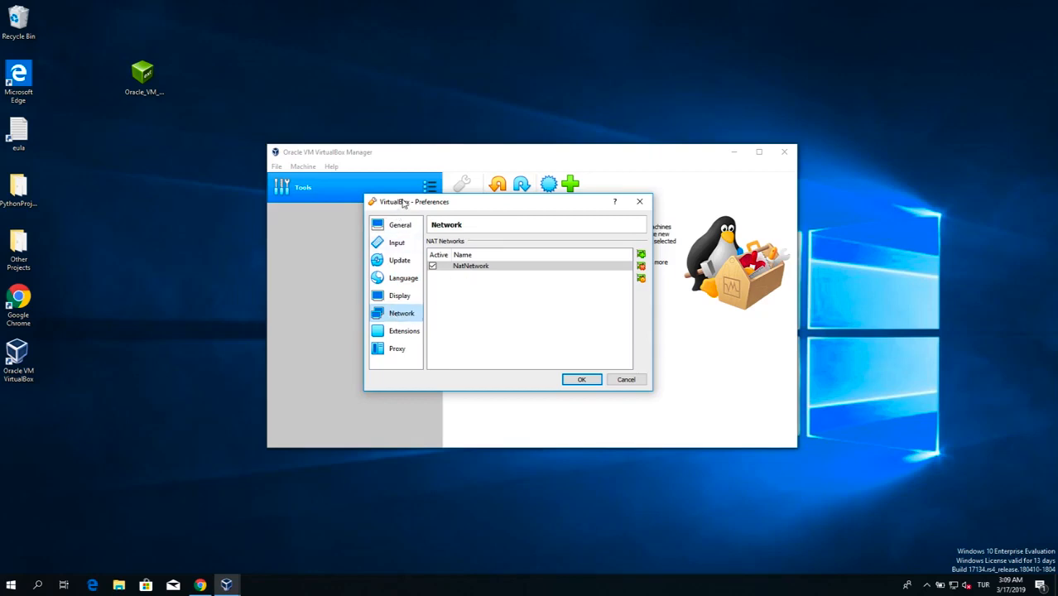
left_click(484, 268)
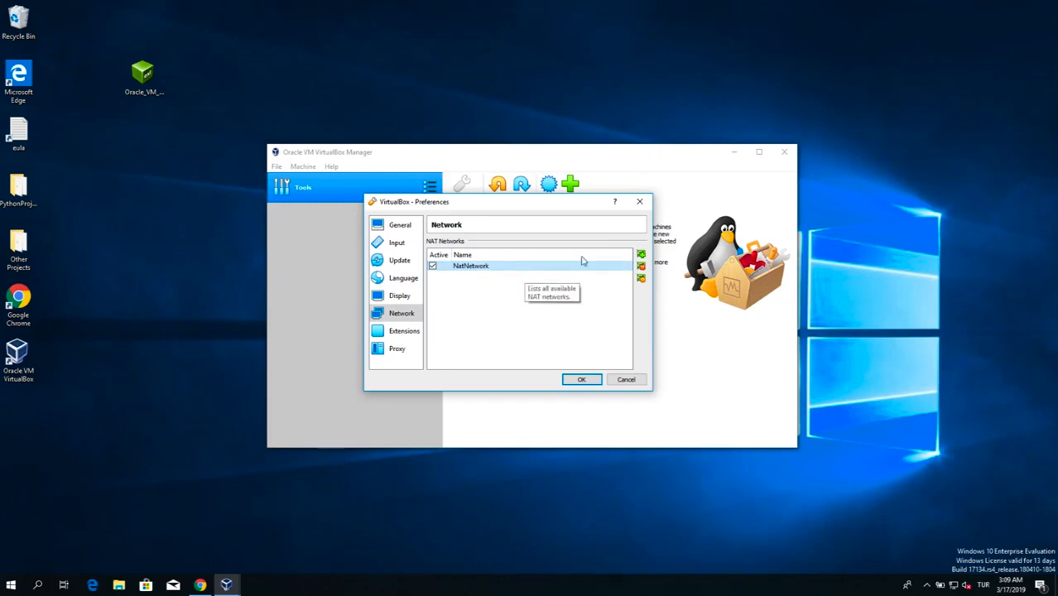
left_click(641, 271)
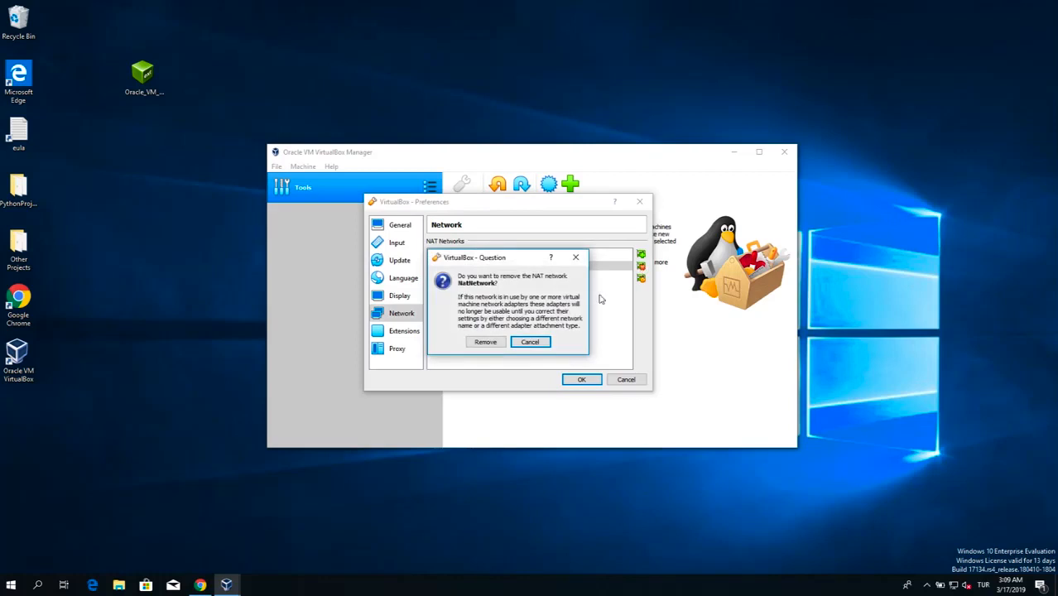
left_click(489, 342)
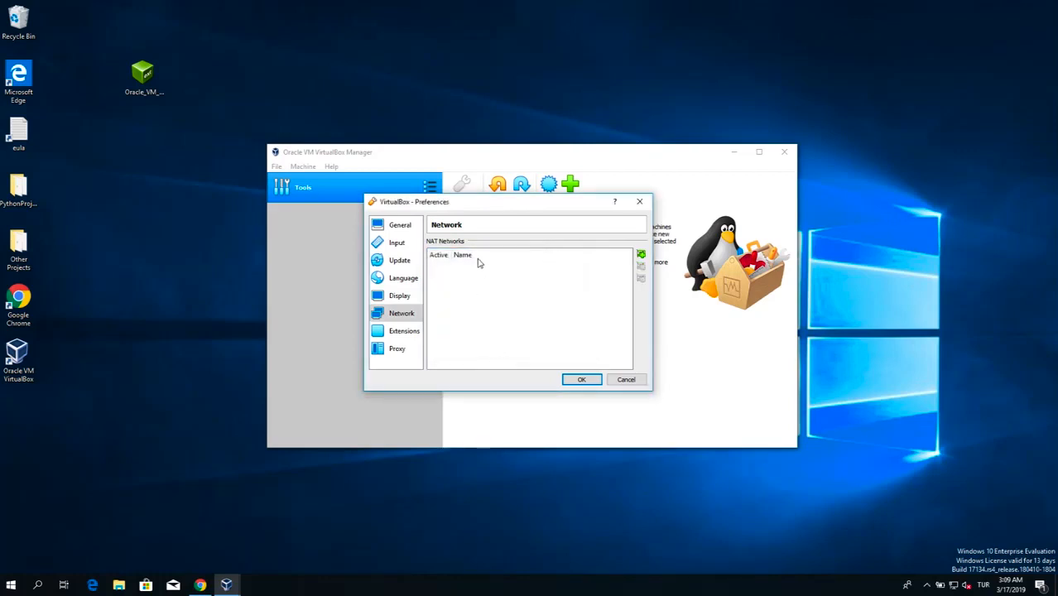
Step: Add a new NAT network with the default settings in the network preferences and save the preferences
left_click_drag(504, 203, 515, 206)
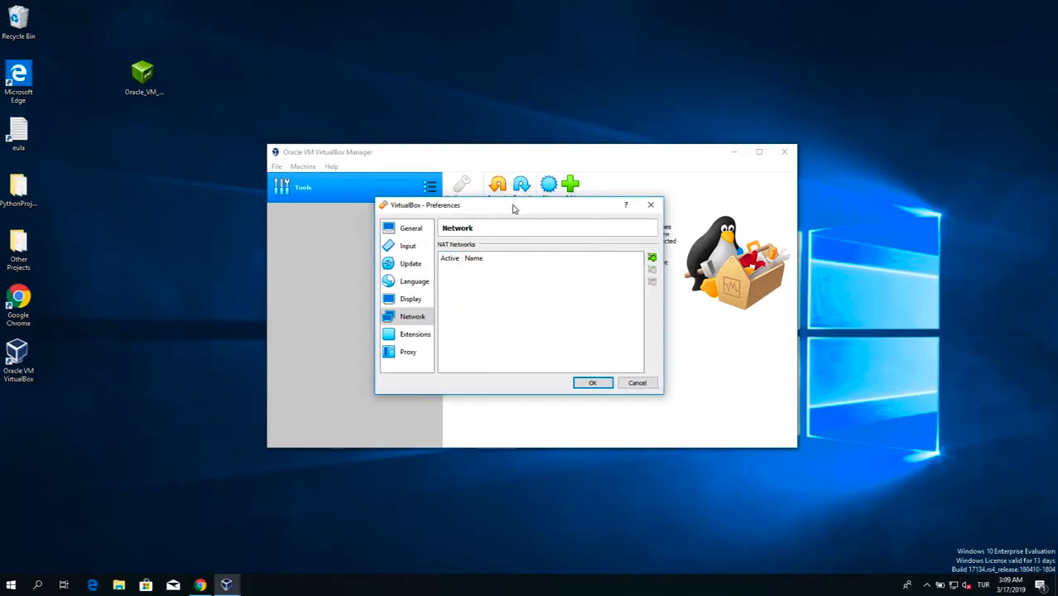
left_click(653, 259)
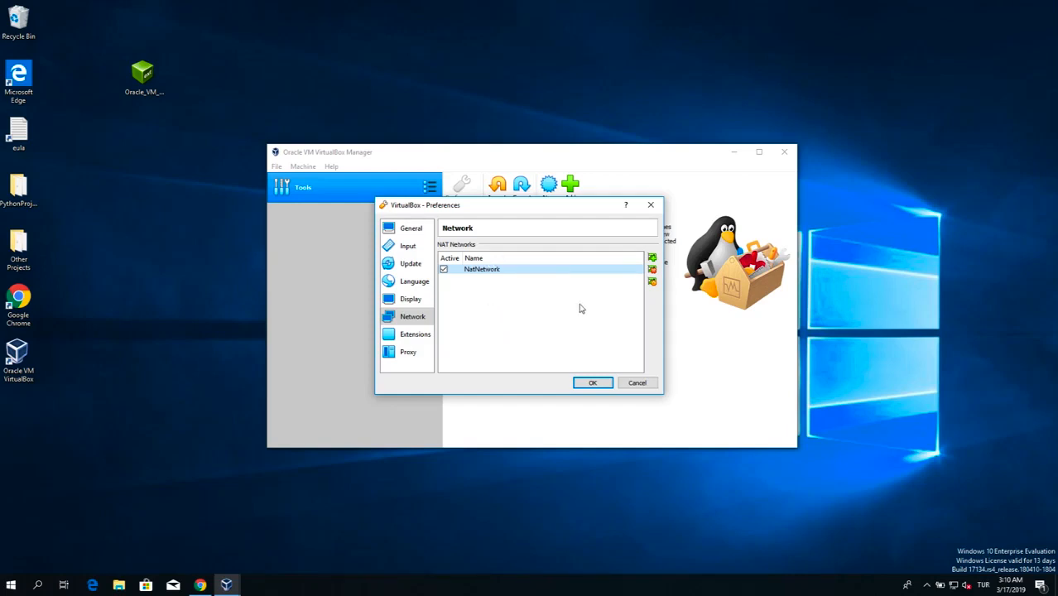
left_click(595, 383)
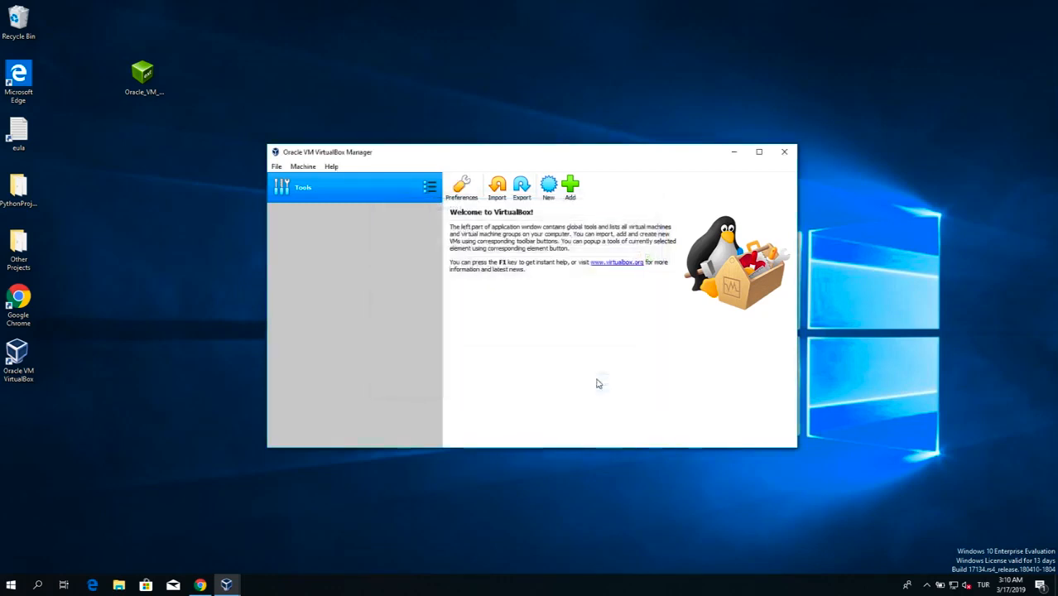